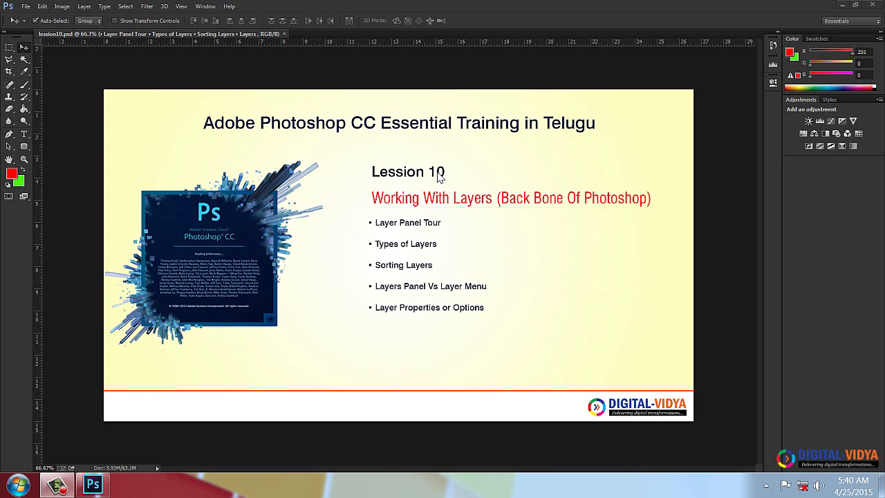
Create a new layer named Layer 2
click(43, 8)
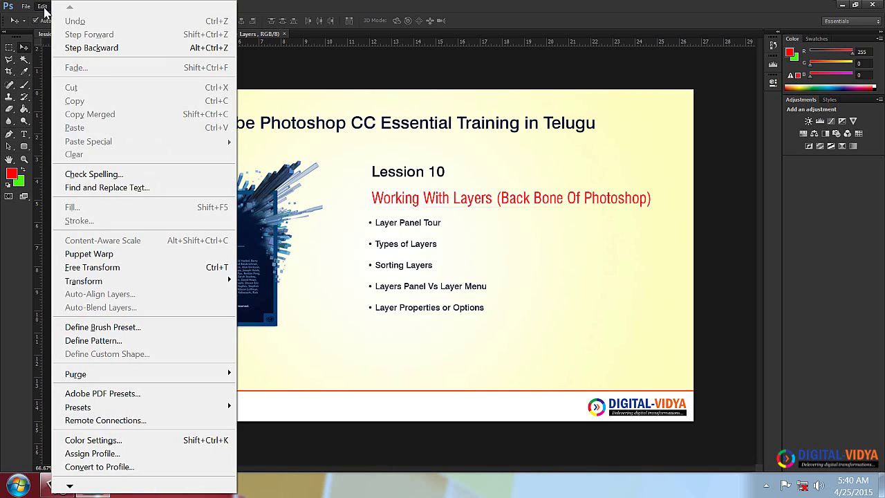
click(329, 255)
key(ctrl+shift+n)
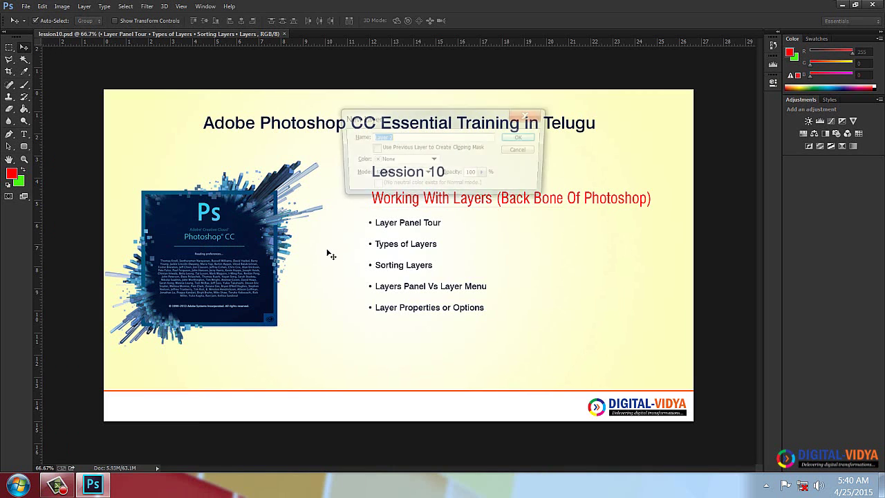
key(Return)
Open Edit > Fill for Layer 2 and expand the Use choices
click(43, 6)
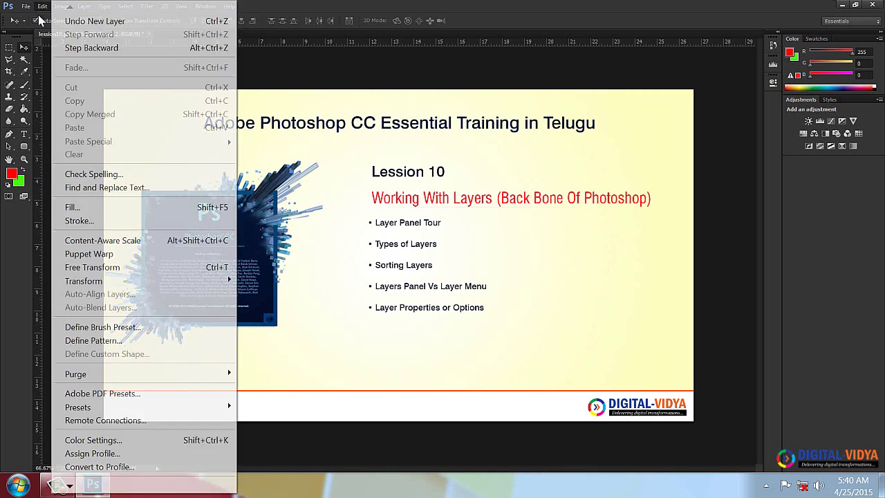
click(69, 203)
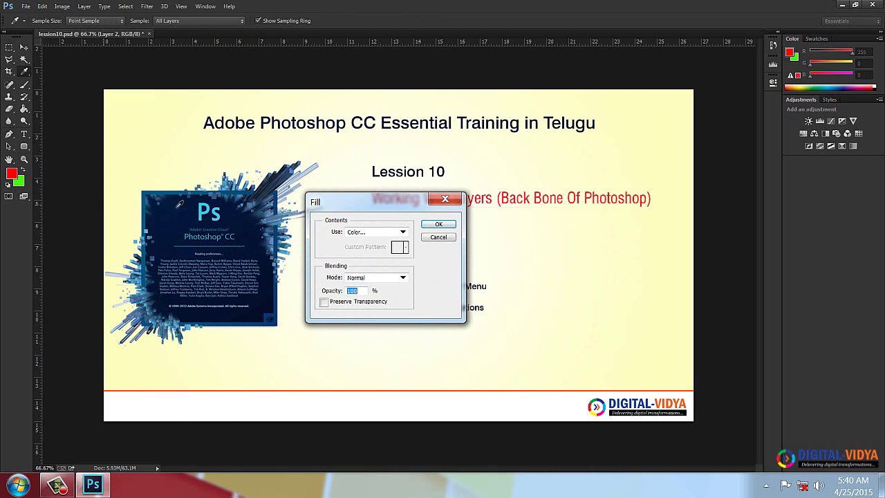
click(402, 232)
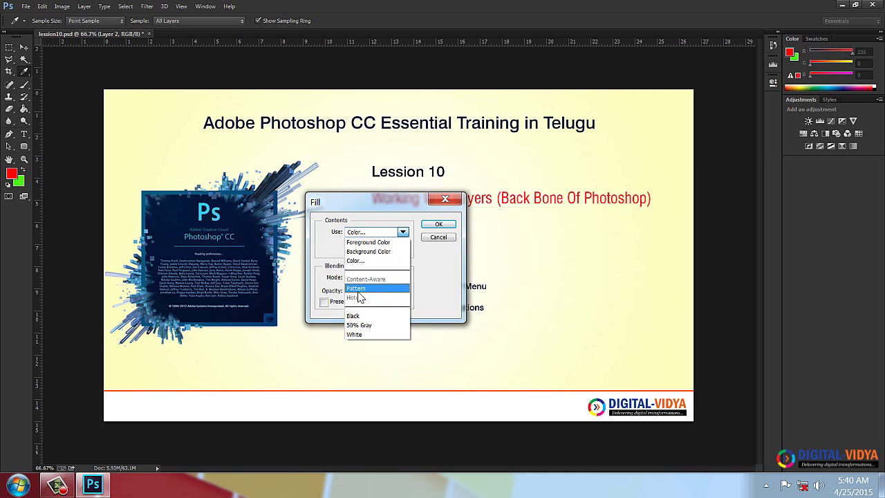
Set the fill to the custom blue R 21, G 143, B 236 and move the Fill dialog aside
click(354, 207)
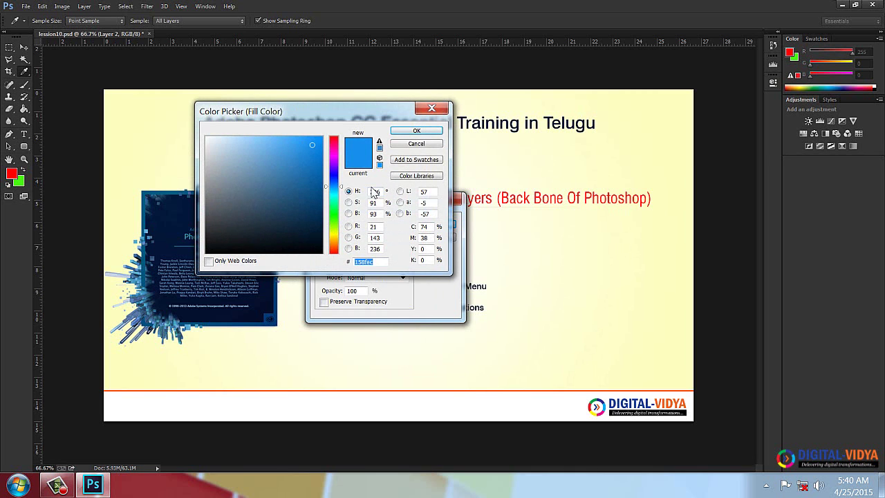
click(424, 144)
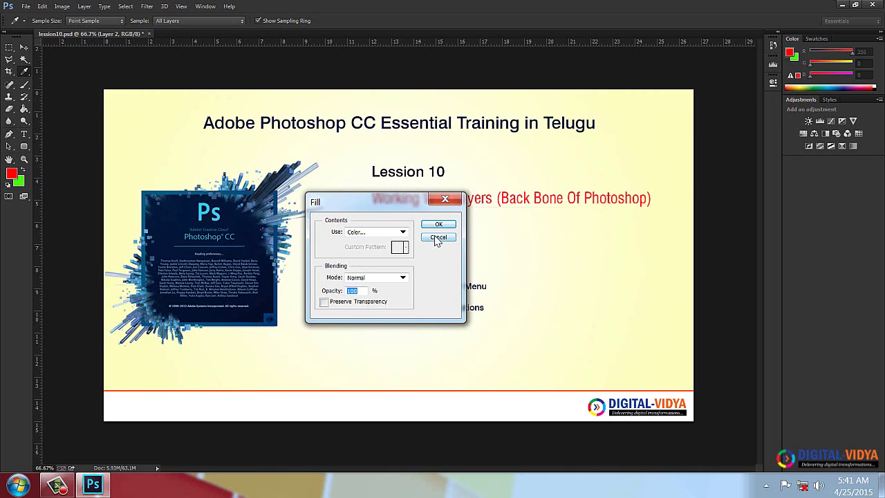
mouse_move(339, 201)
mouse_down()
mouse_move(398, 209)
mouse_move(325, 213)
mouse_up()
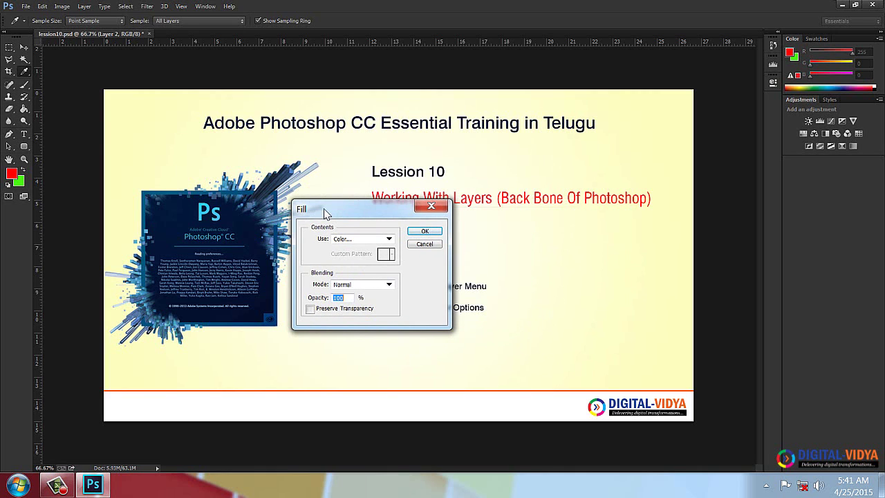
click(431, 243)
key(v)
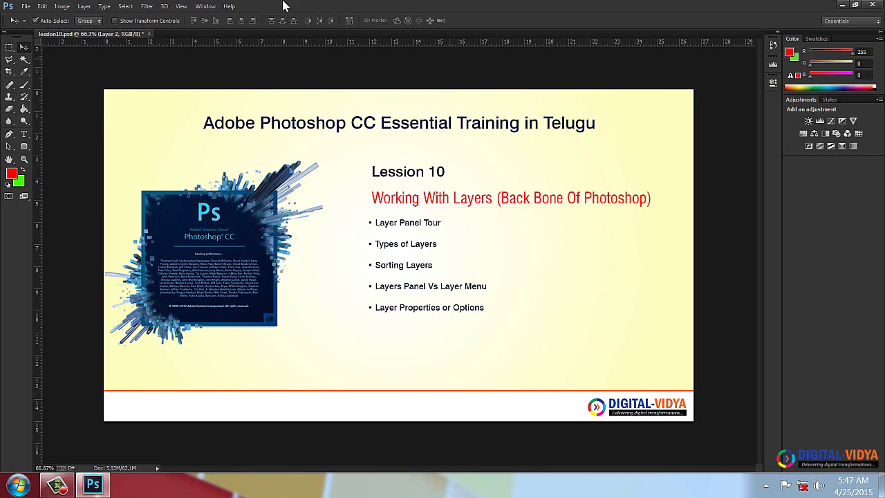
Close lesson10.psd and save its changes
click(149, 34)
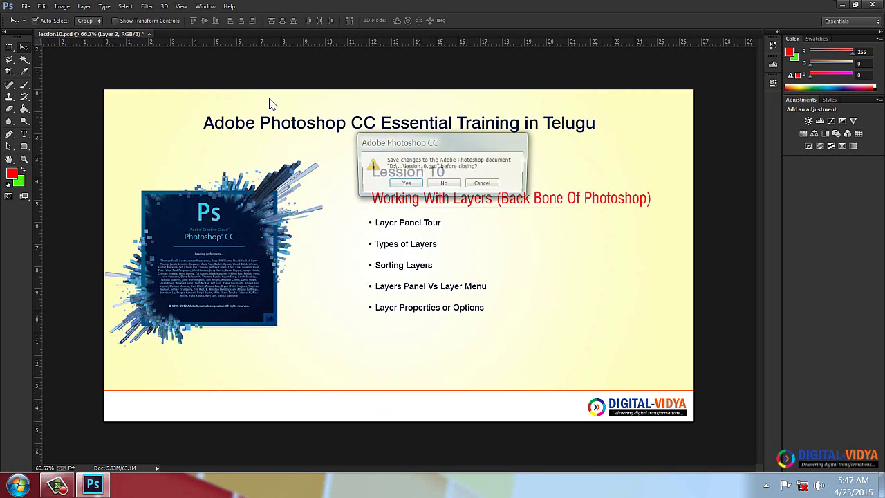
click(396, 184)
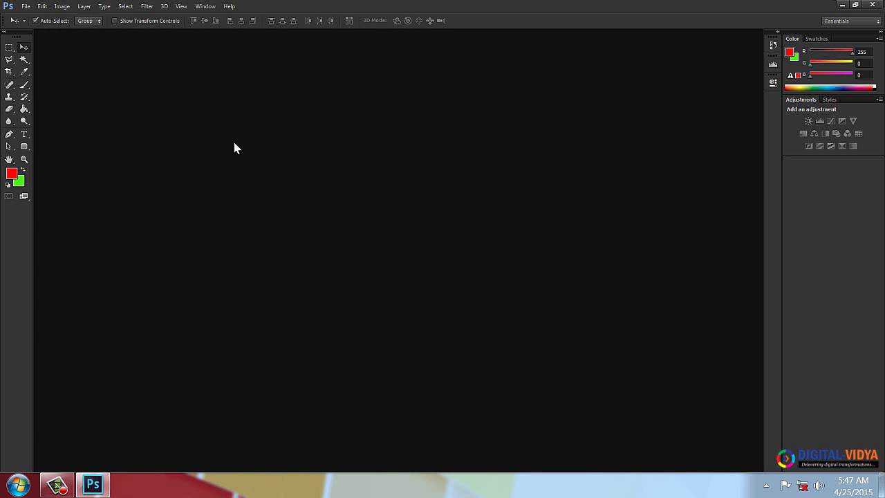
Show the Layers panel, float it out of the dock, and stretch it taller
click(206, 8)
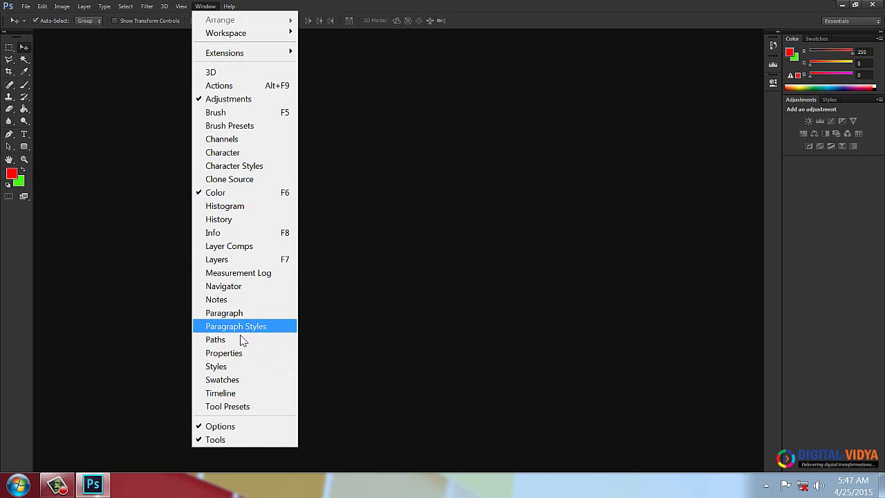
click(274, 264)
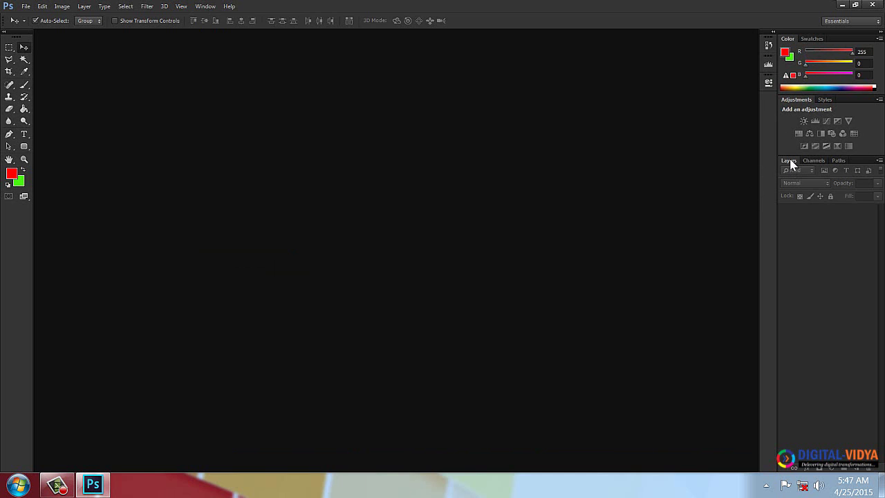
mouse_move(790, 160)
mouse_down()
mouse_move(457, 124)
mouse_move(444, 118)
mouse_move(460, 92)
mouse_move(491, 112)
mouse_move(381, 107)
mouse_up()
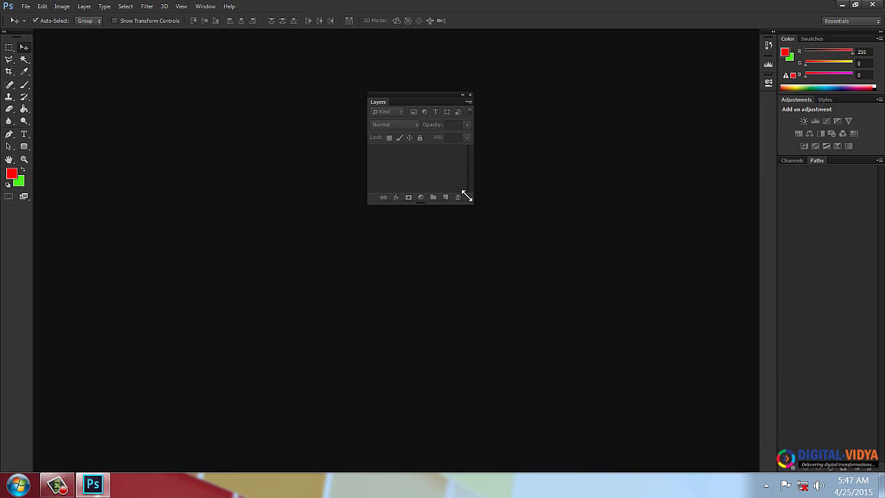
mouse_move(467, 196)
mouse_down()
mouse_move(461, 245)
mouse_move(459, 221)
mouse_up()
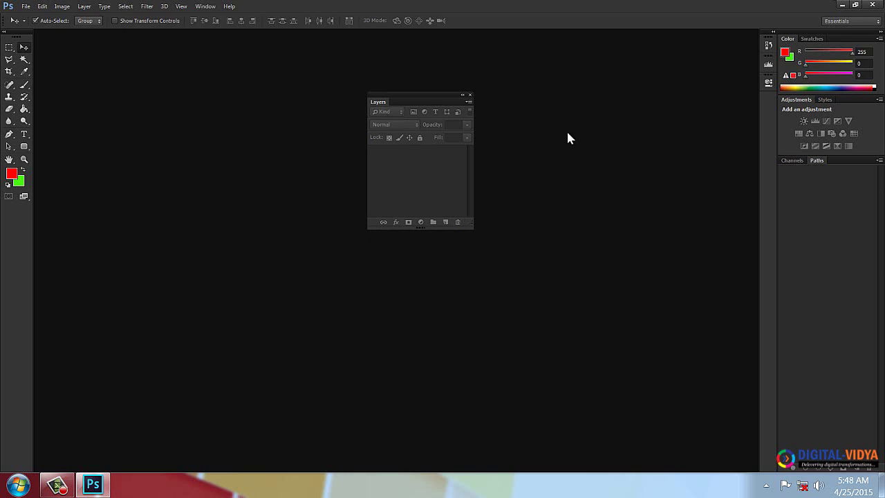
Nudge the floating Layers panel slightly up and to the right
drag(402, 97, 407, 93)
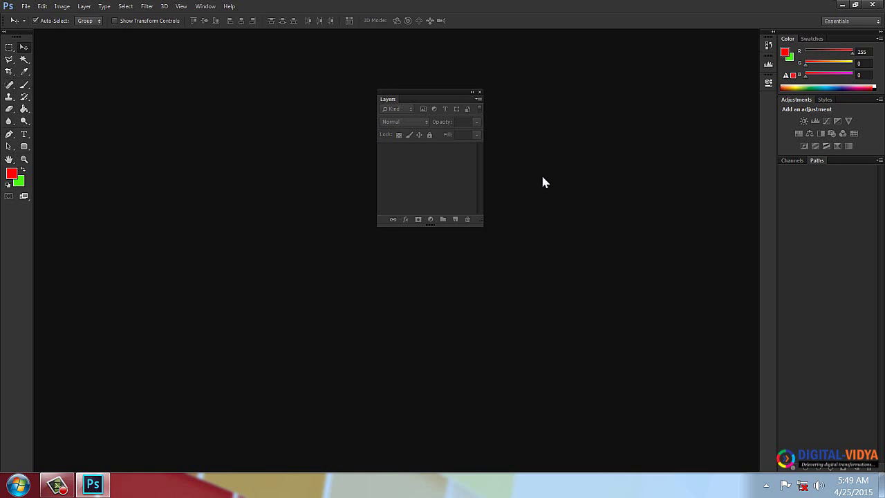
Close the Color/Adjustments panel group and dock the Layers panel on its own
drag(850, 31, 314, 66)
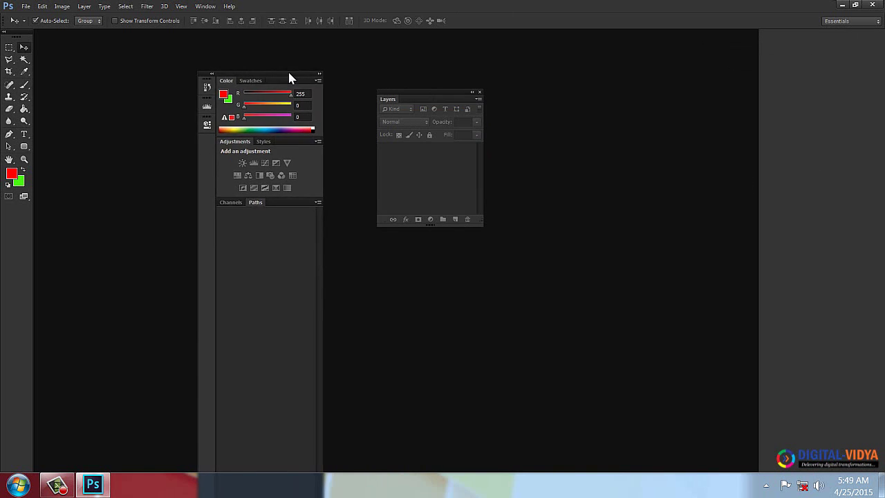
click(315, 59)
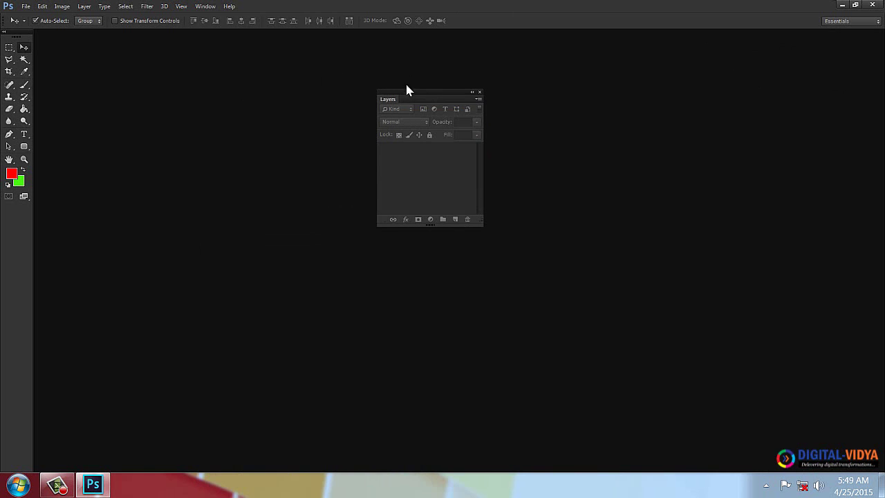
mouse_move(418, 94)
mouse_down()
mouse_move(725, 89)
mouse_move(793, 52)
mouse_up()
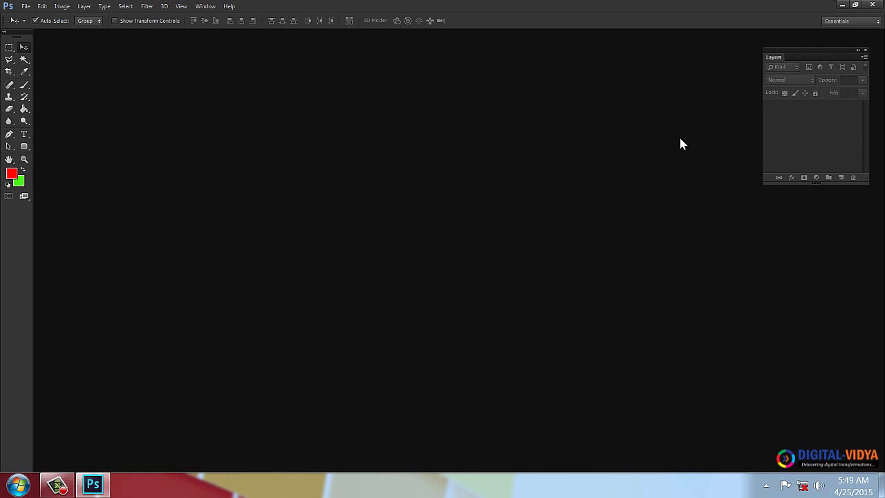
Start a new workspace and enter the name Only Layers
click(206, 7)
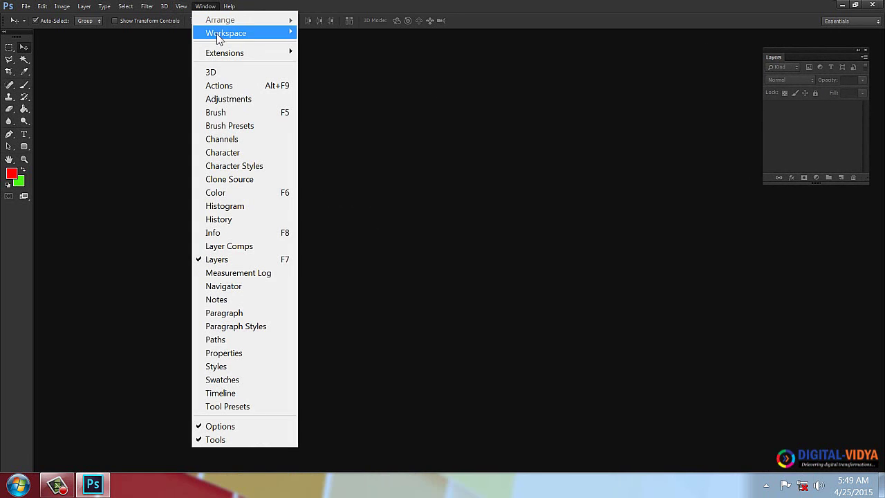
mouse_move(226, 33)
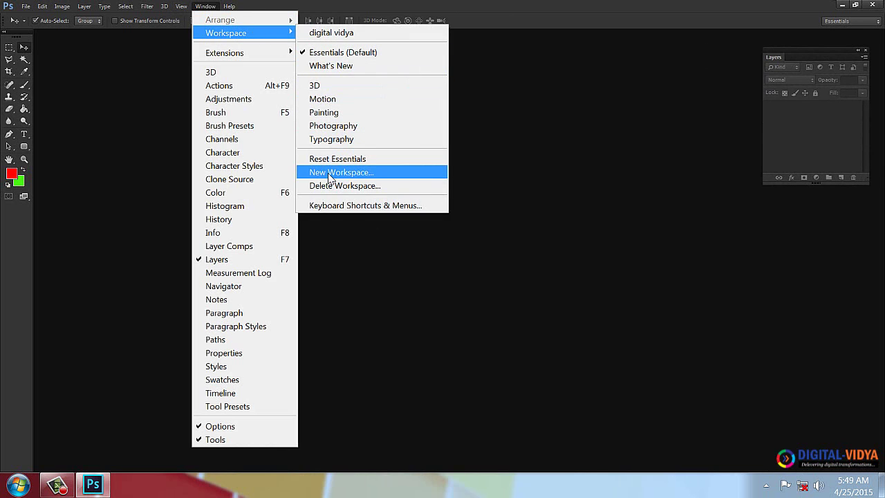
click(329, 177)
text(On)
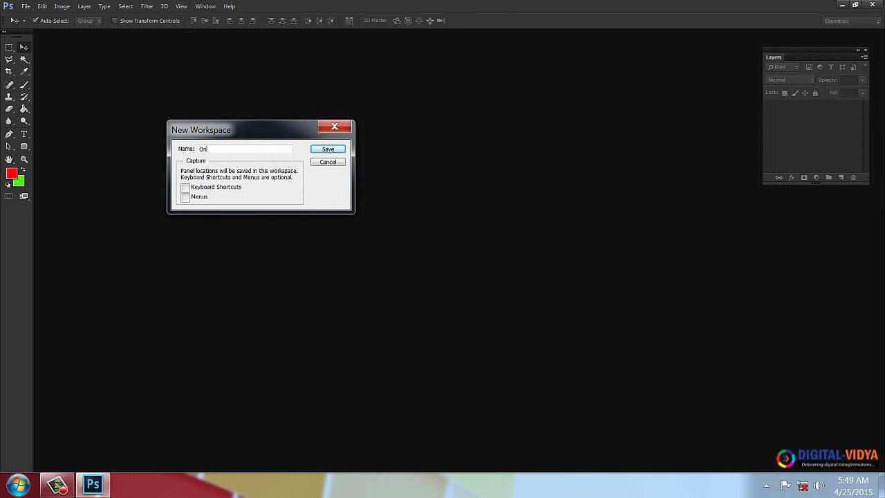
text(ly Layers)
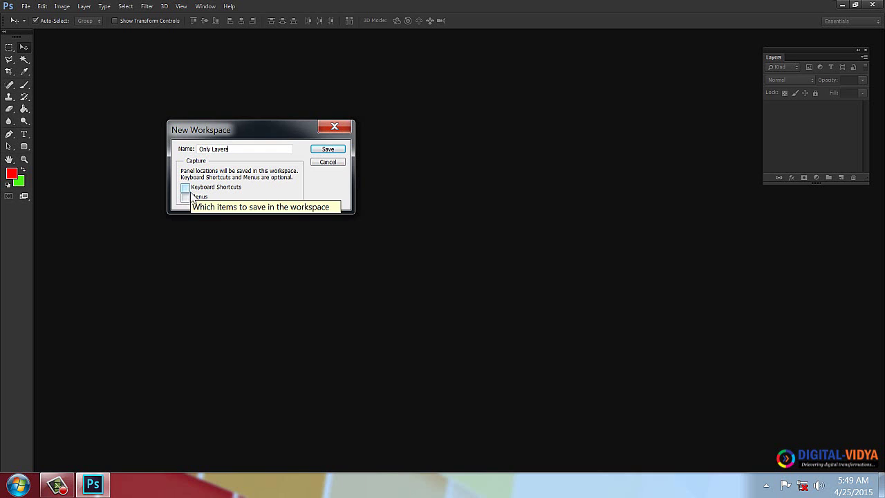
Save the Only Layers workspace, reset Essentials, then return to Only Layers
click(331, 149)
click(206, 6)
mouse_move(226, 34)
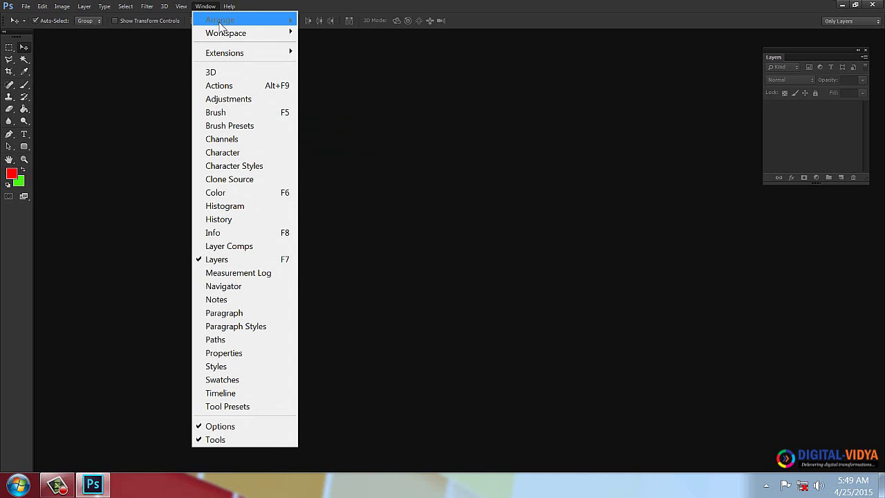
click(340, 65)
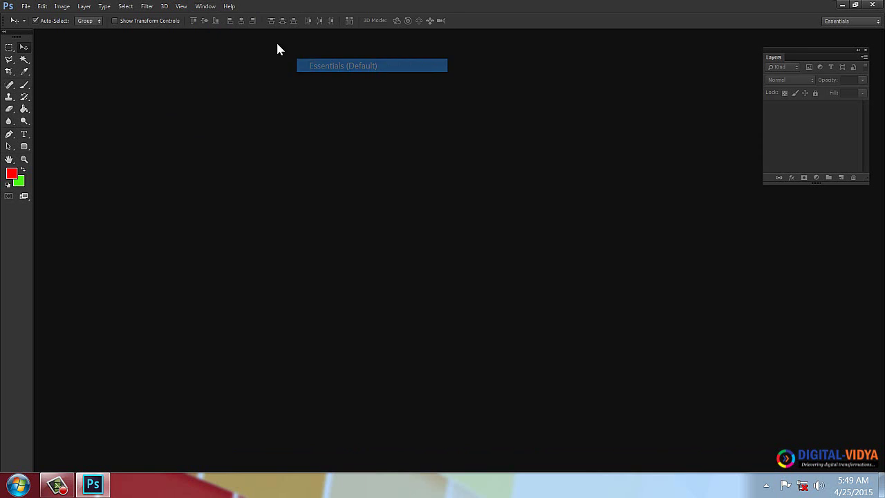
click(206, 6)
mouse_move(226, 34)
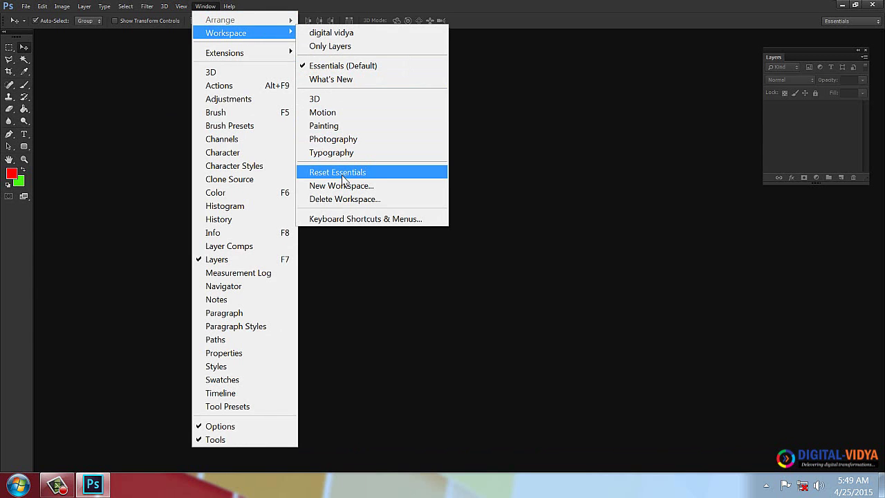
click(345, 170)
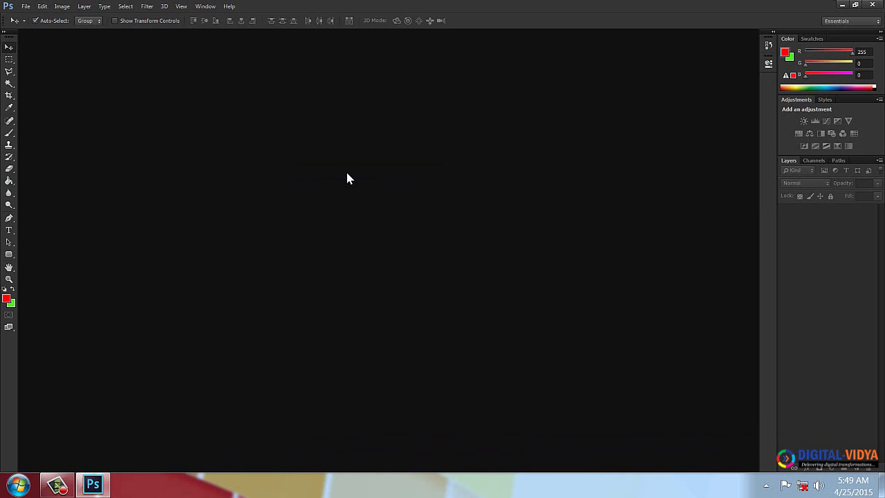
click(205, 7)
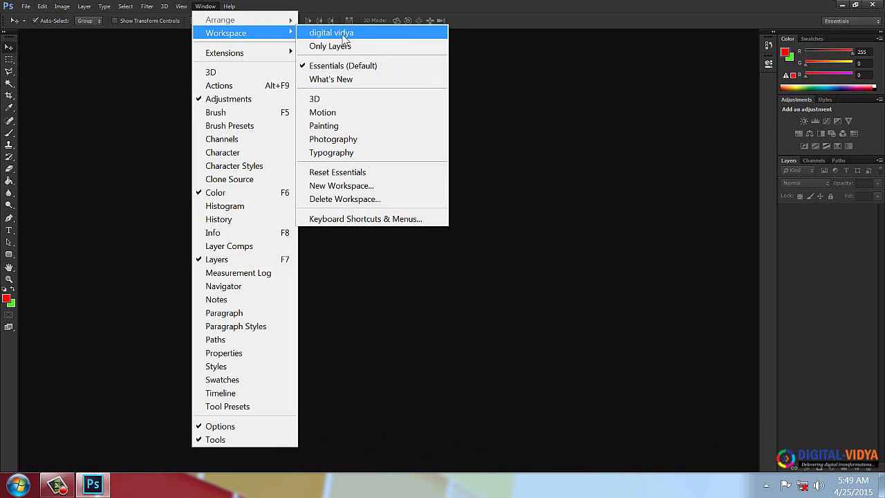
mouse_move(226, 32)
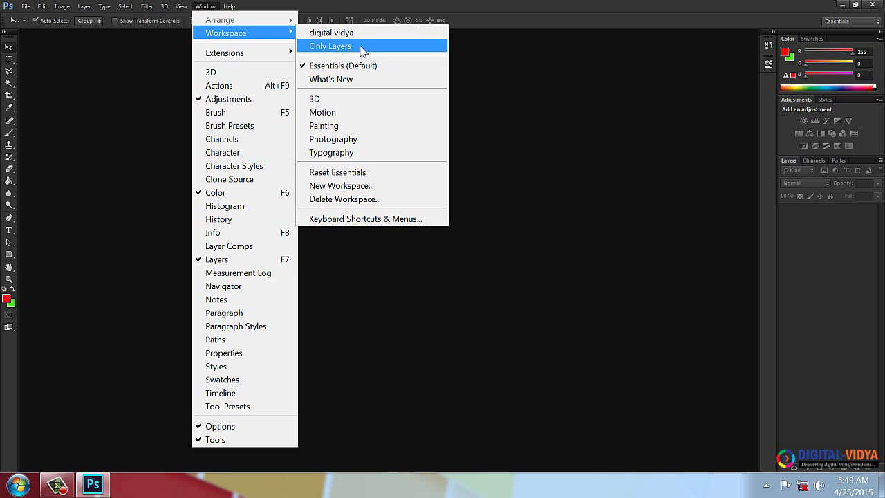
click(360, 49)
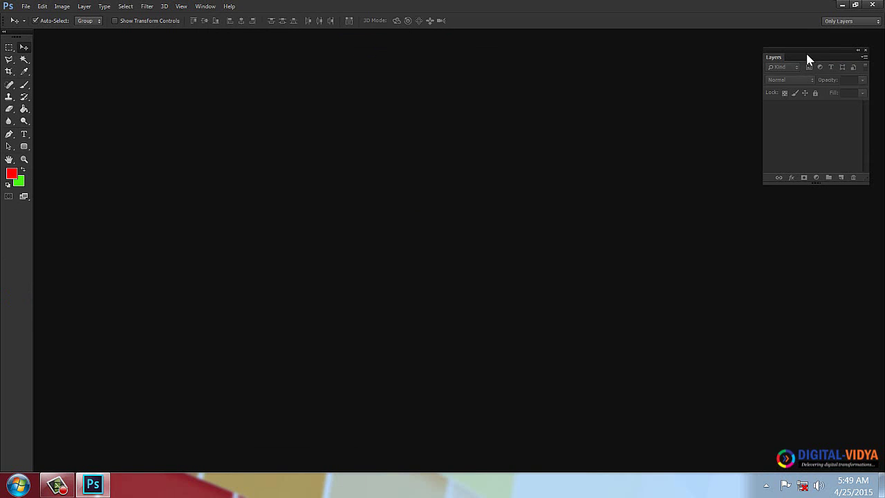
drag(807, 54, 815, 47)
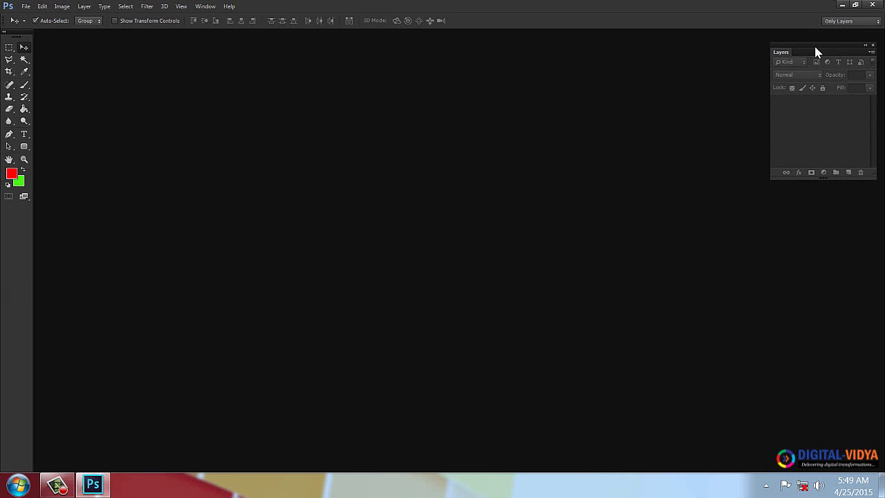
Switch to the Essentials and Motion workspaces, then back to Only Layers
click(842, 21)
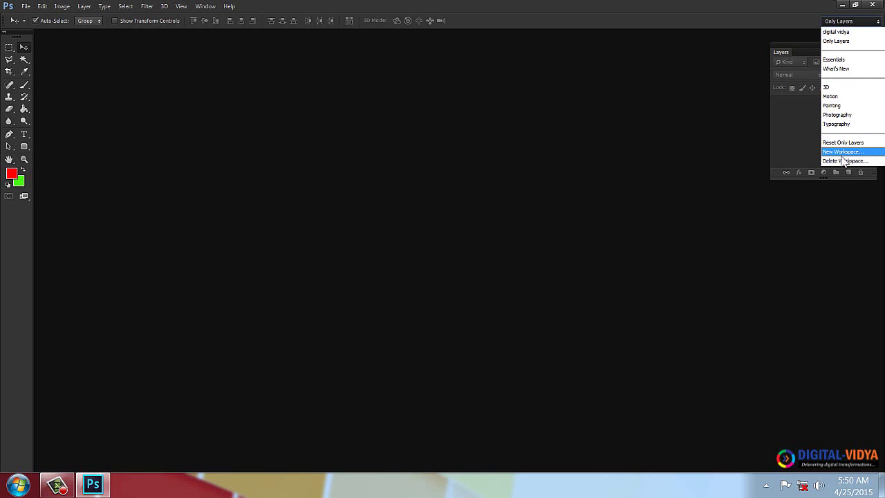
click(842, 60)
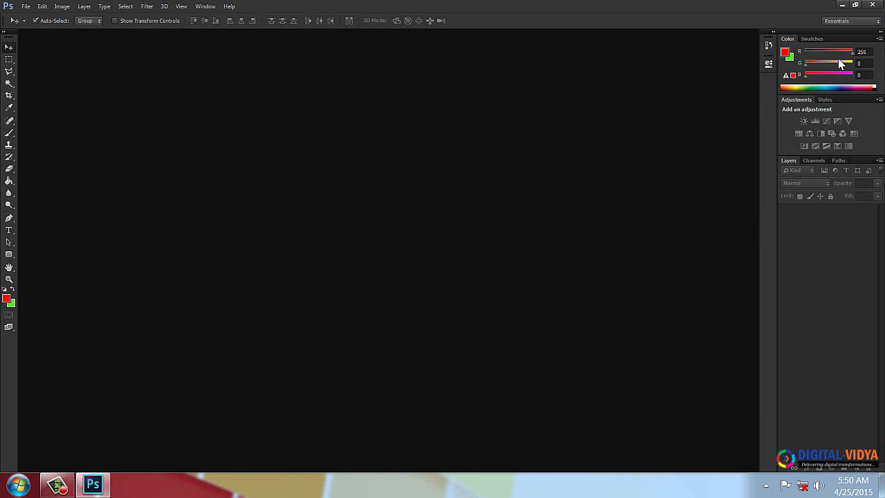
click(851, 22)
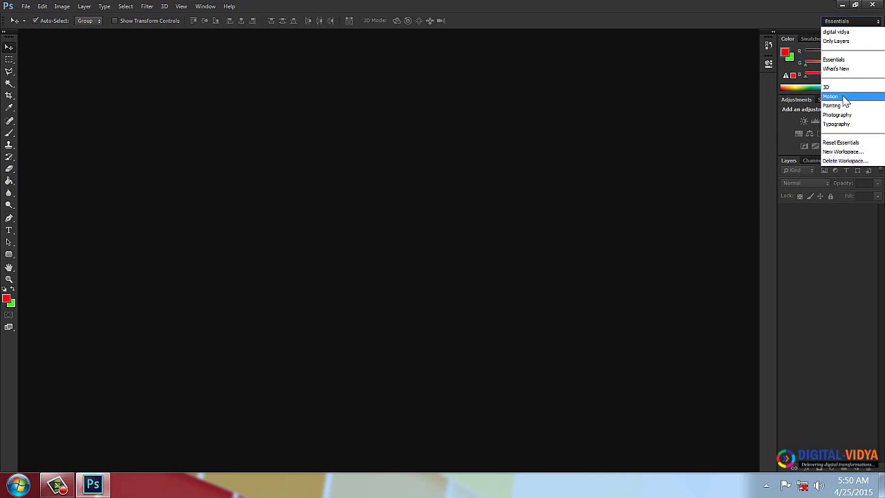
click(842, 96)
click(831, 22)
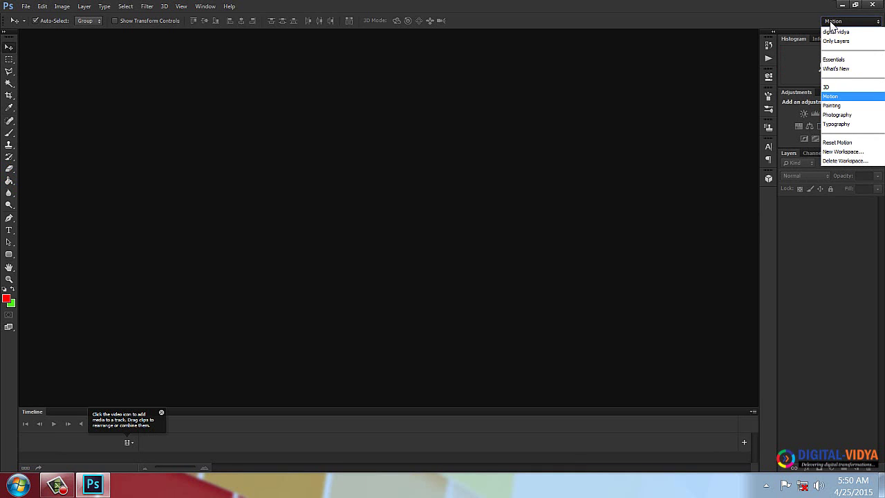
click(836, 41)
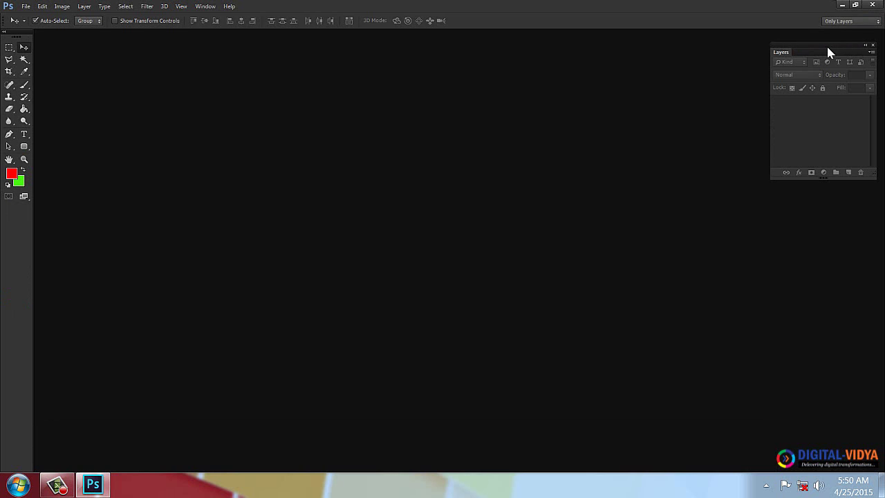
Move the floating Layers panel from the top right to the centre of the workspace
mouse_move(828, 46)
mouse_down()
mouse_move(407, 130)
mouse_move(426, 123)
mouse_move(399, 141)
mouse_up()
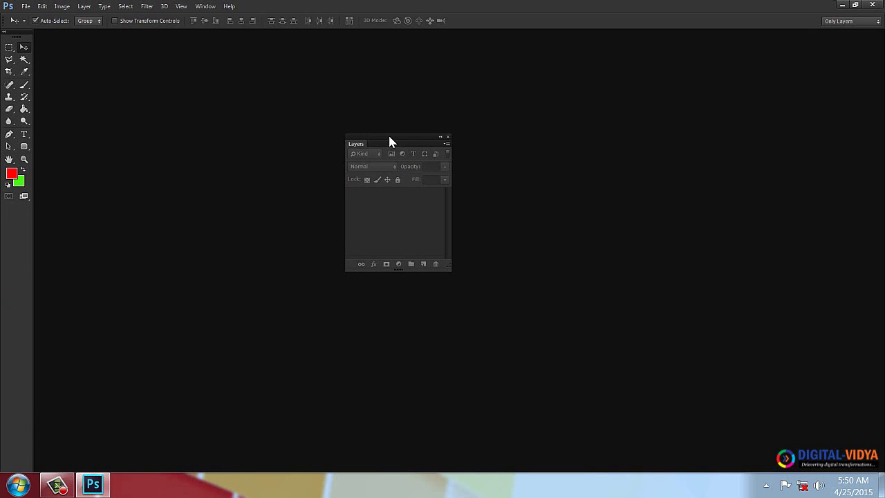
drag(389, 137, 393, 136)
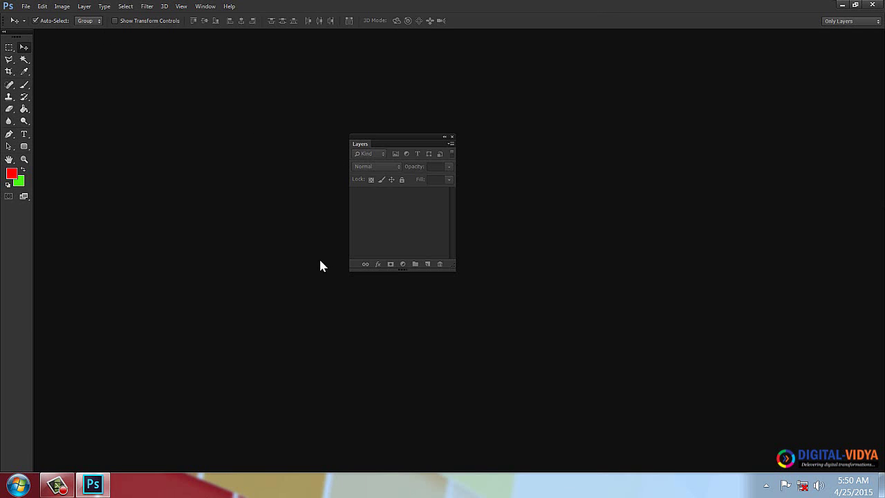
drag(413, 142, 422, 166)
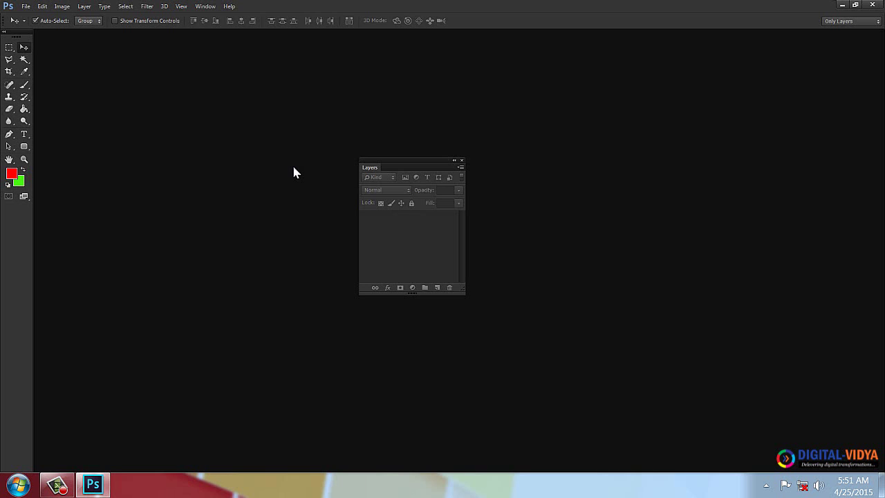
drag(377, 166, 360, 141)
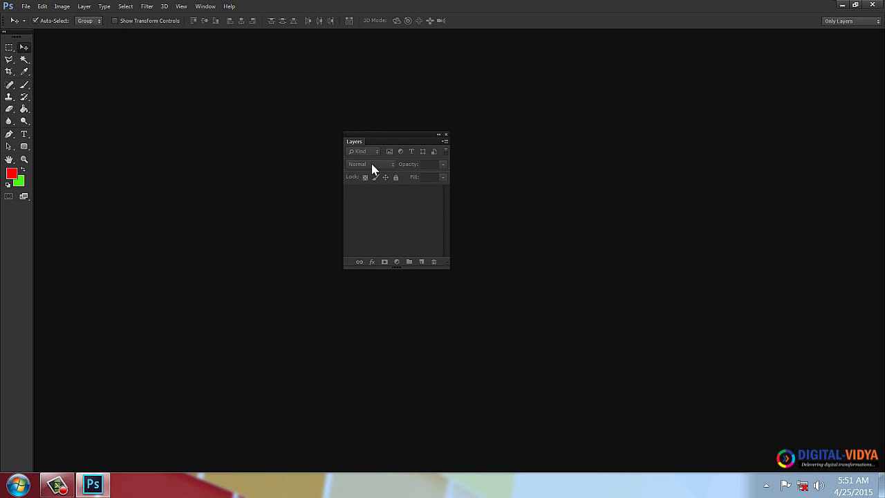
click(444, 141)
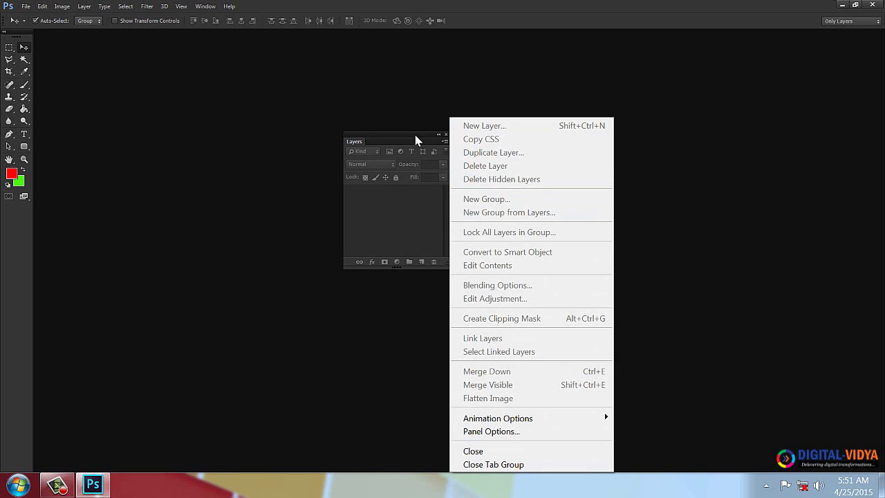
click(415, 142)
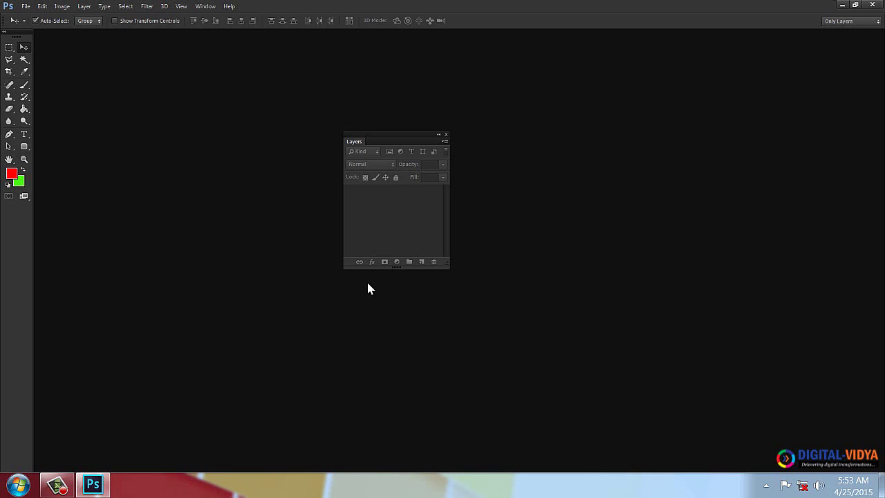
Move the floating Layers panel to the right of the workspace centre
drag(381, 137, 382, 152)
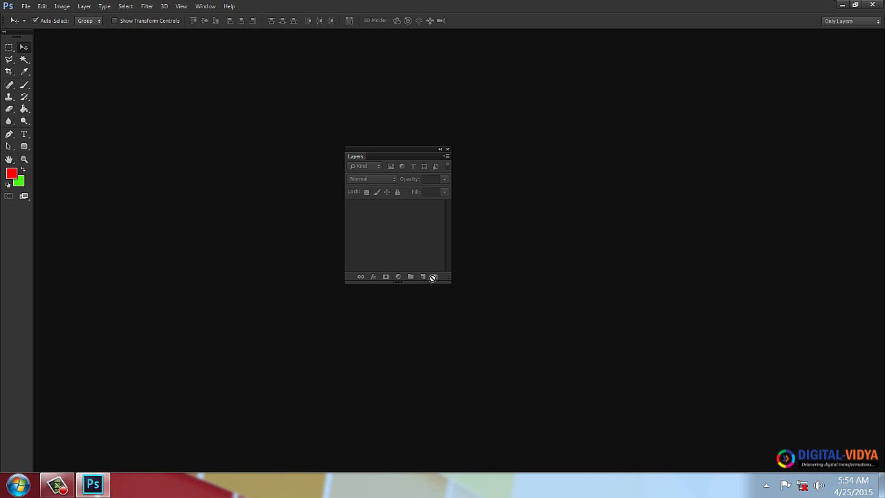
drag(373, 151, 398, 133)
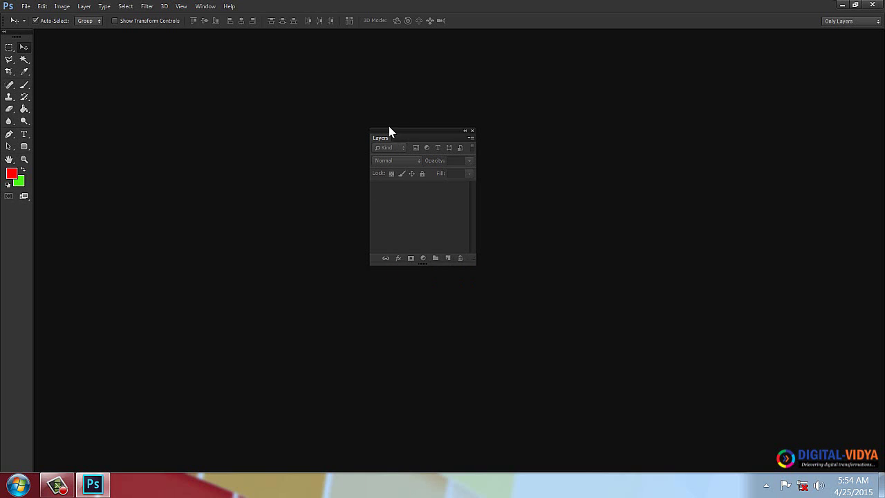
drag(391, 133, 641, 127)
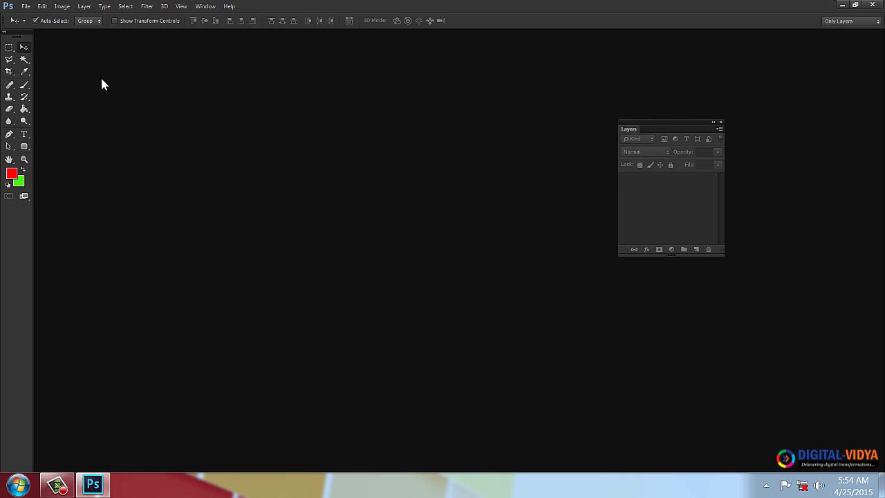
Create a 1000×600 px white document named 'Layer Panel Tour!', fixing the name's typo
click(25, 6)
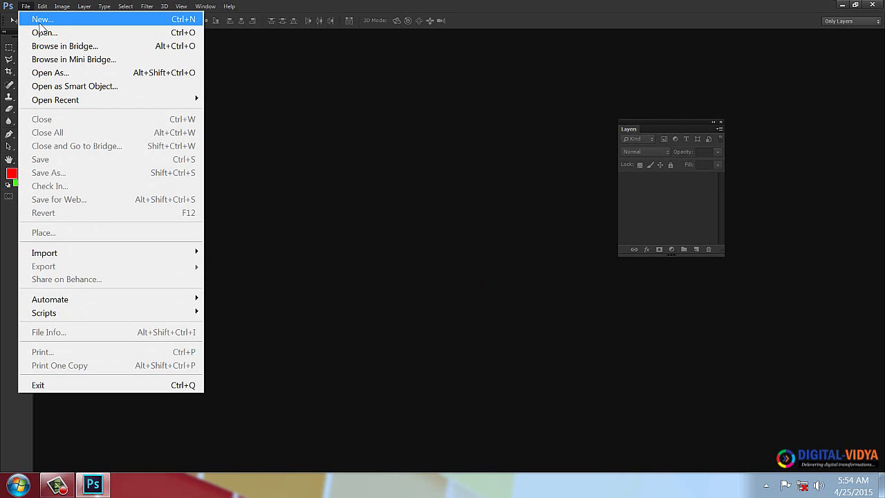
click(40, 20)
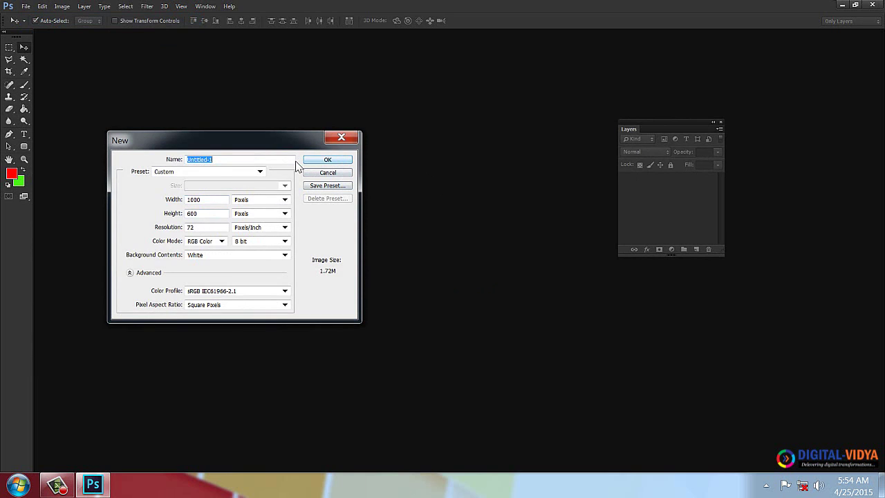
text(Lay)
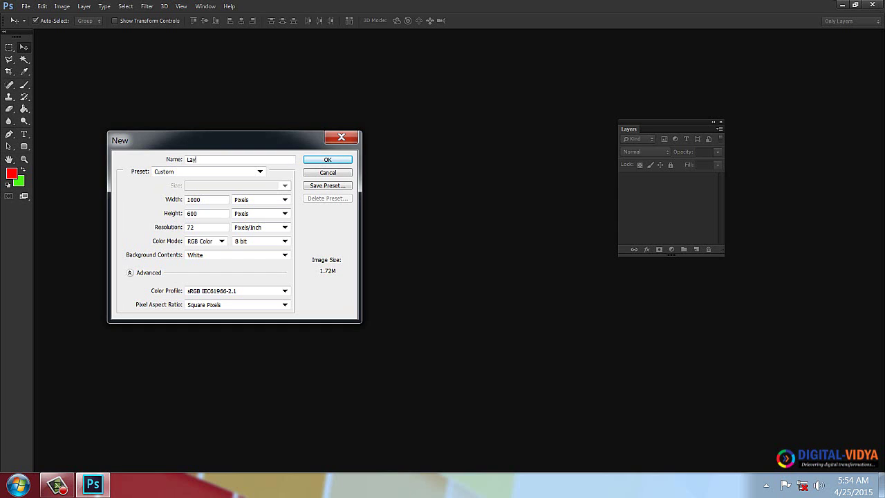
text(er Panel T)
text(ut)
drag(237, 150, 405, 161)
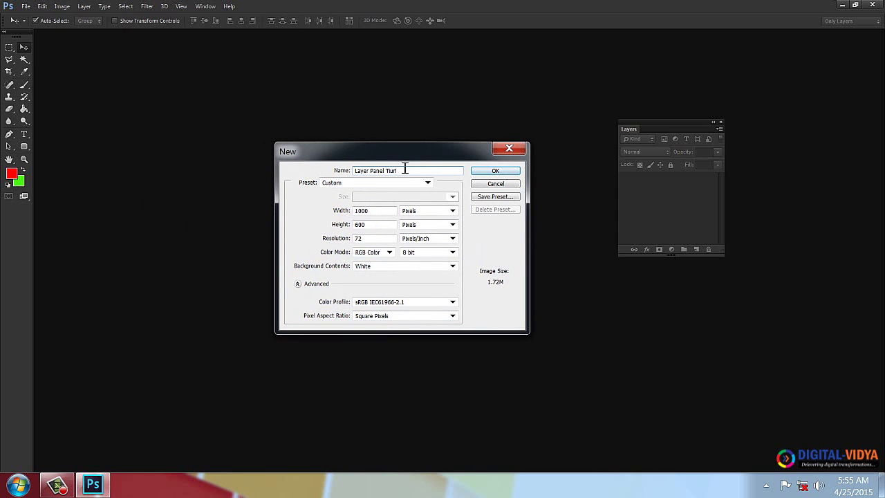
drag(401, 170, 387, 173)
text(Tour!)
drag(461, 154, 458, 144)
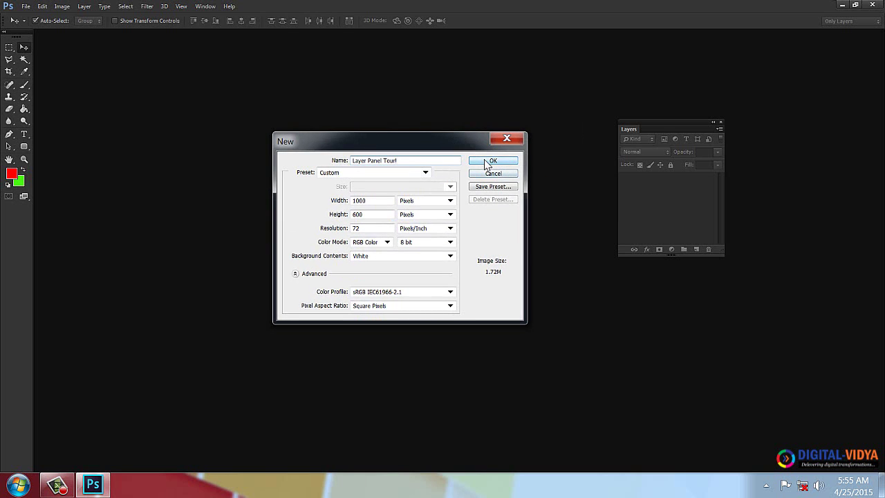
drag(398, 147, 366, 144)
click(451, 159)
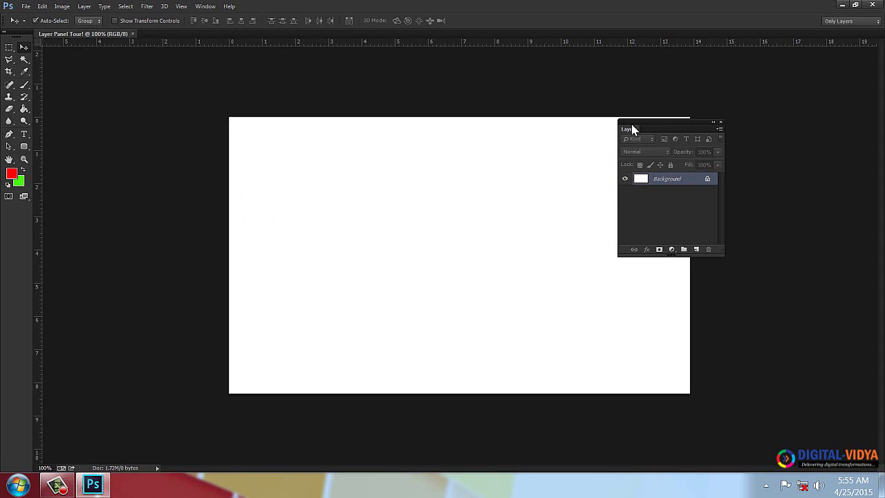
Drag the floating Layers panel up, then left, and finally down onto the centre of the canvas
drag(629, 133, 703, 101)
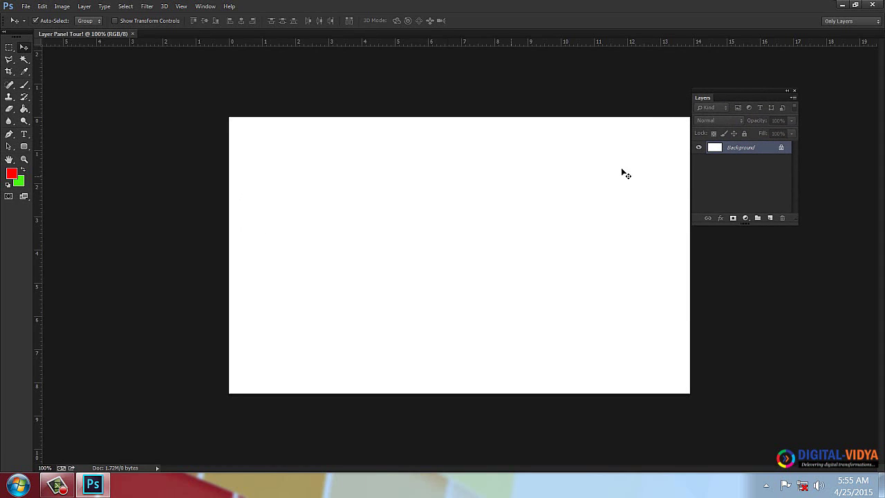
drag(719, 92, 582, 90)
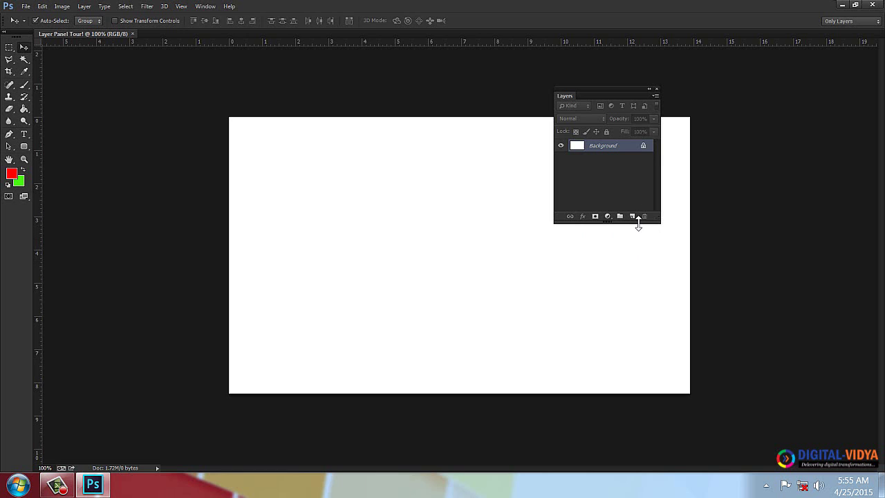
drag(576, 87, 407, 153)
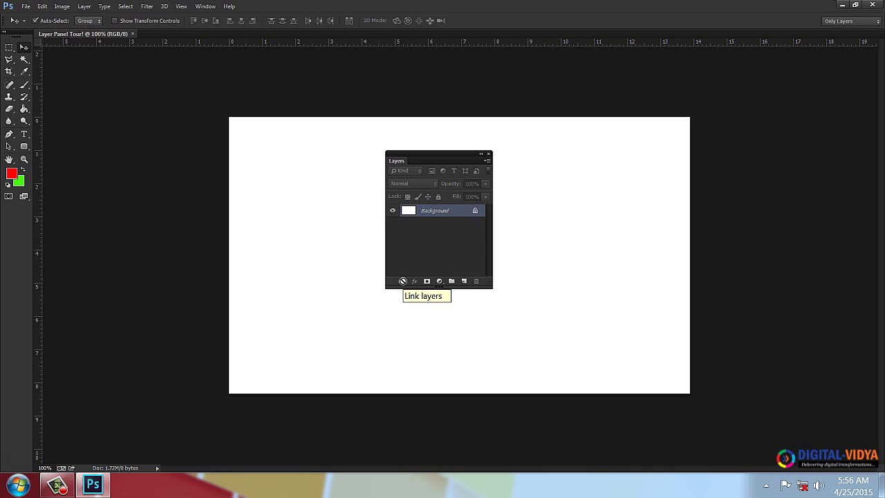
Add two new empty layers, Layer 1 and then Layer 2, above the Background
click(464, 281)
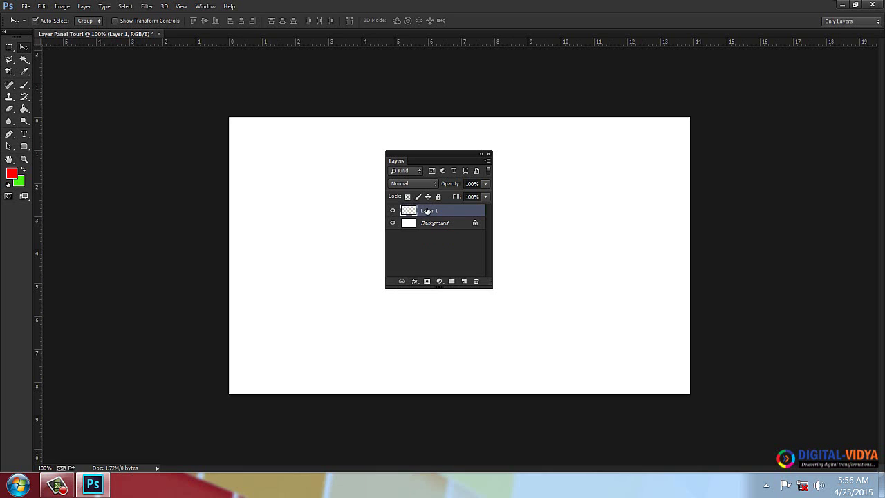
click(464, 281)
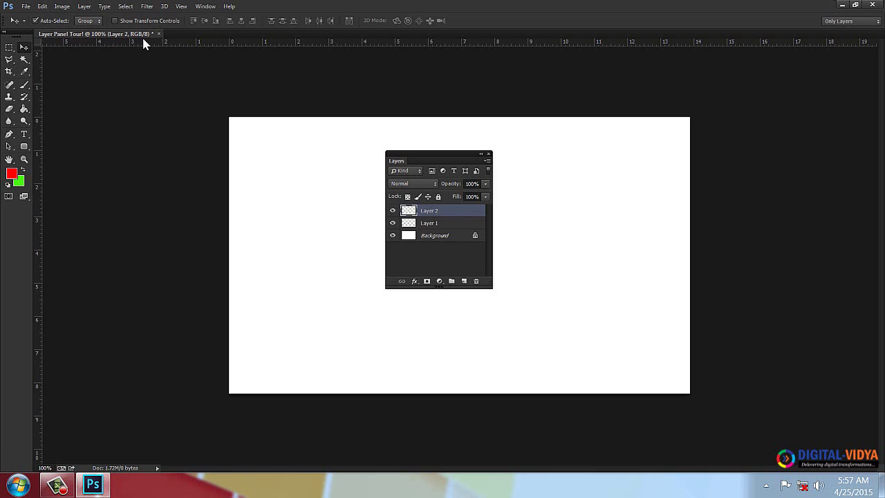
Select Layer 2 alone and delete it, then delete Layer 1, confirming Yes each time
ctrl+click(450, 225)
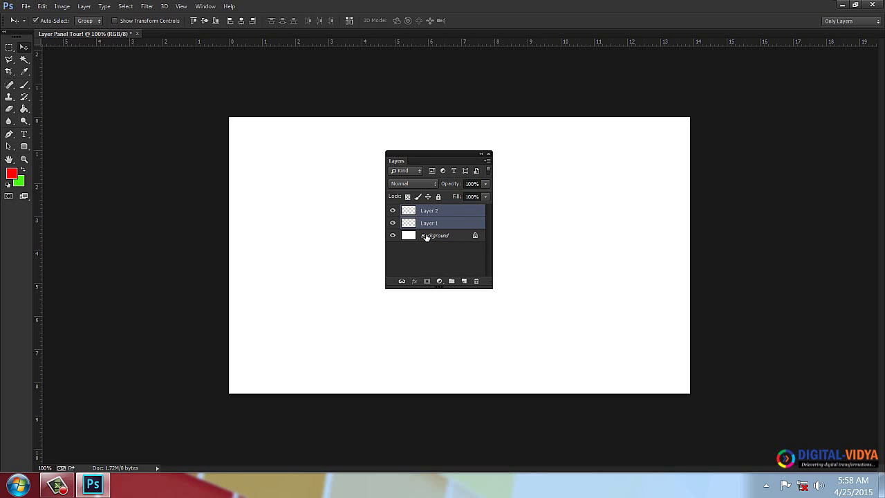
click(432, 245)
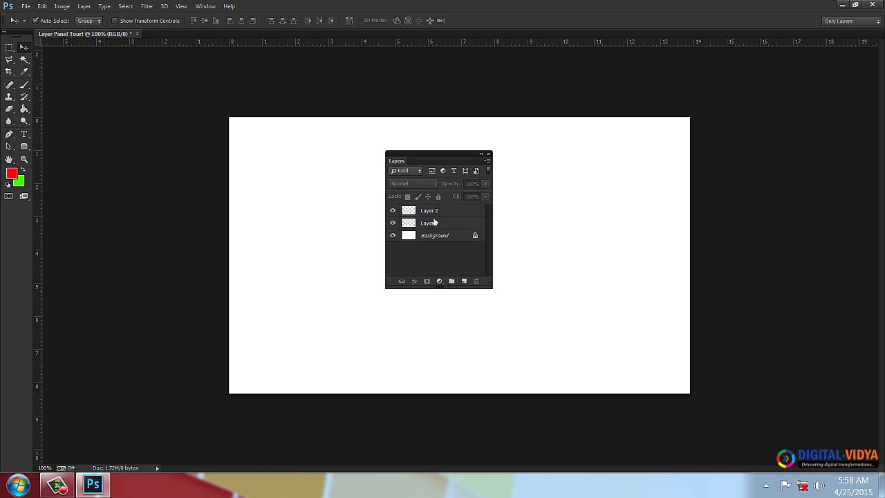
click(444, 212)
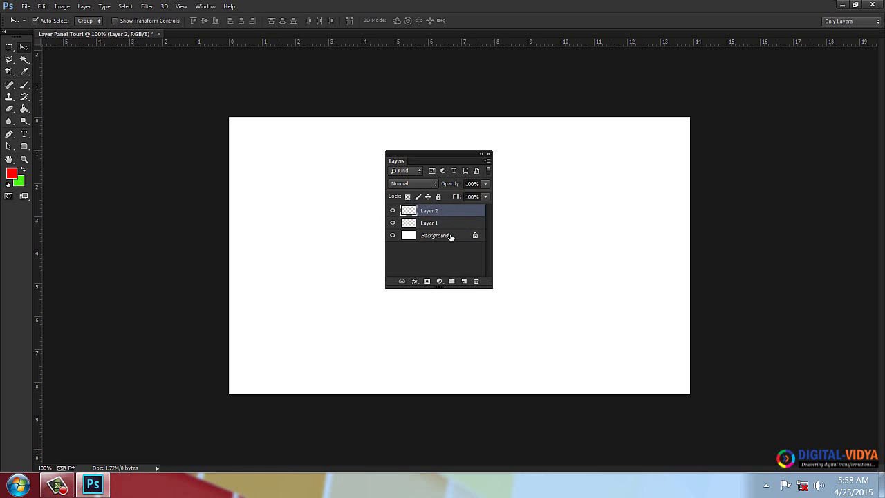
click(477, 283)
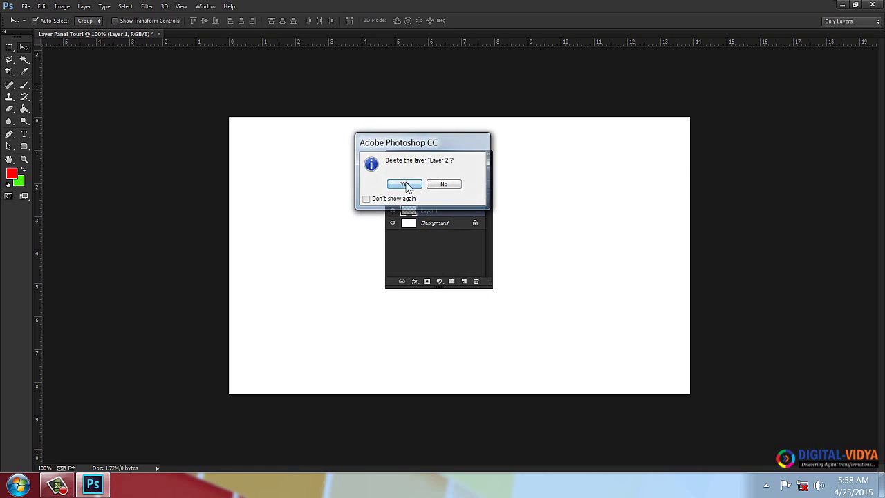
click(402, 184)
click(476, 284)
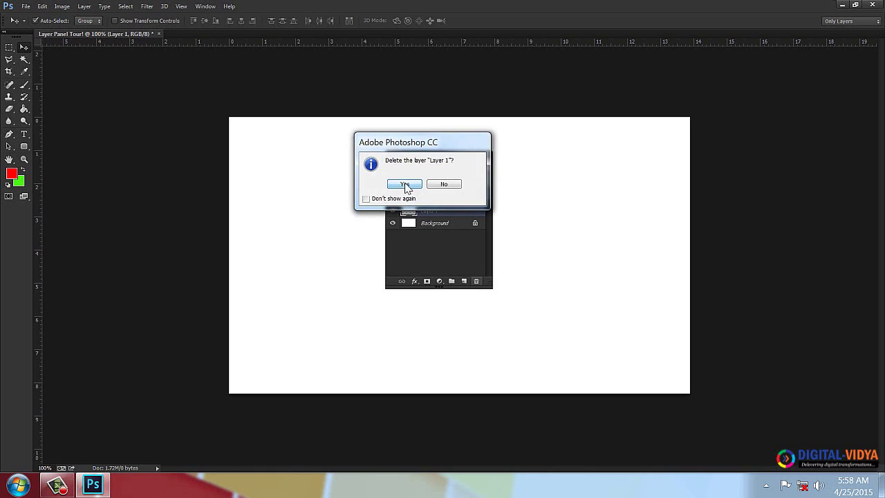
click(404, 184)
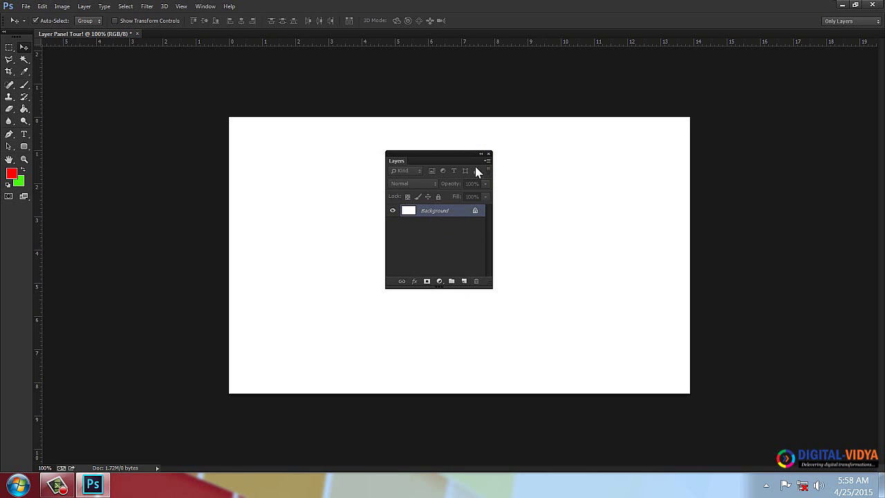
Nudge the floating Layers panel slightly down, left and right into position
drag(417, 157, 434, 174)
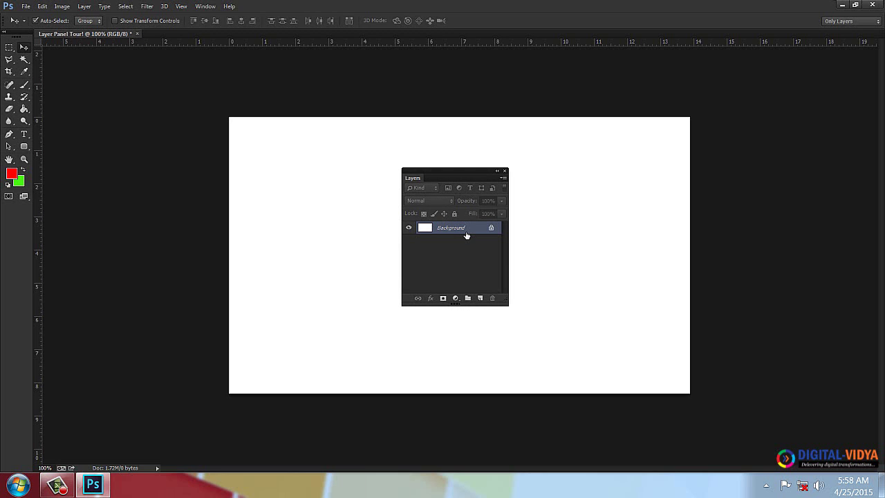
drag(435, 177, 413, 181)
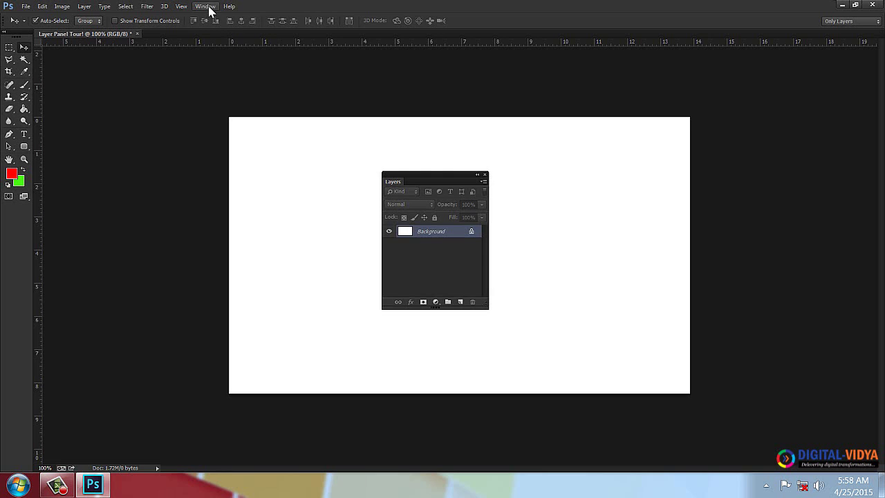
drag(440, 178, 483, 177)
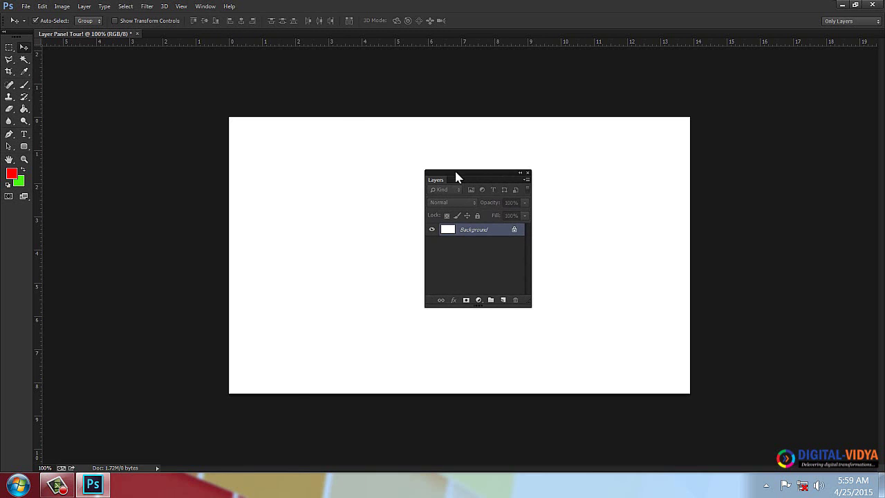
Open and dismiss the Window menu, shift the panel left, then open the Layers panel flyout menu
click(205, 6)
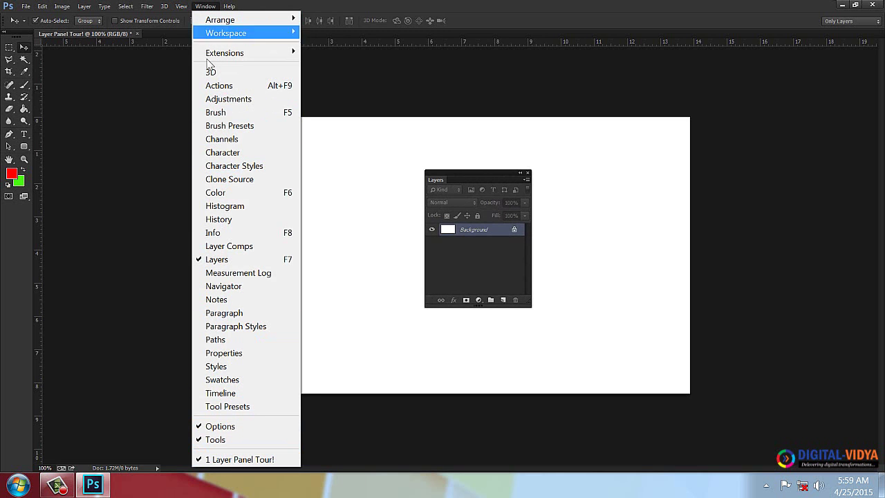
click(452, 178)
drag(427, 179, 390, 185)
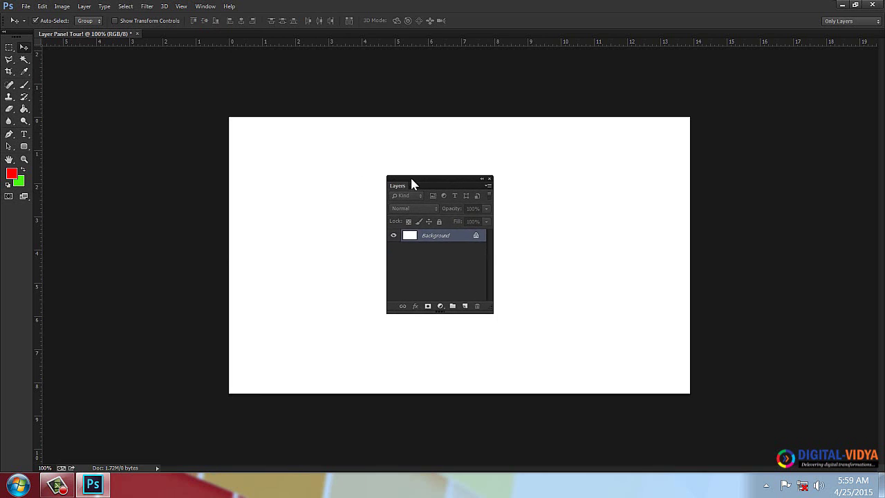
click(489, 185)
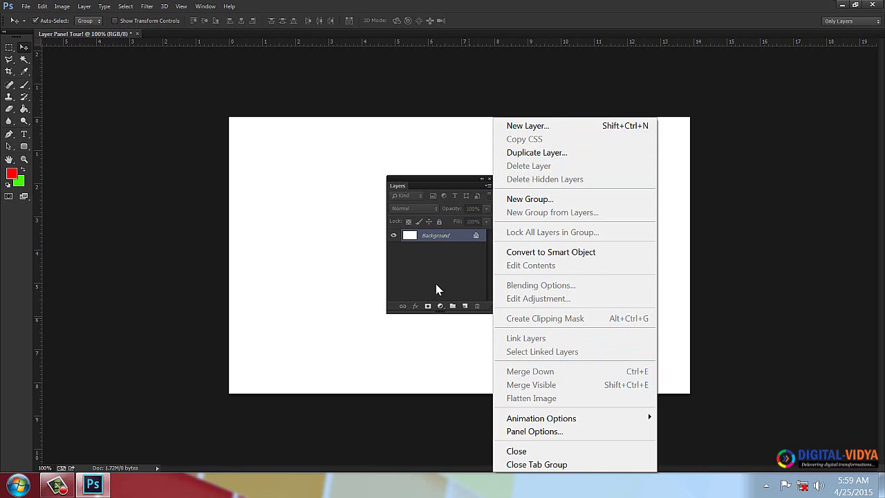
Close and reopen the Layers panel flyout, then create a new Layer 1 from it
click(417, 184)
drag(431, 178, 447, 177)
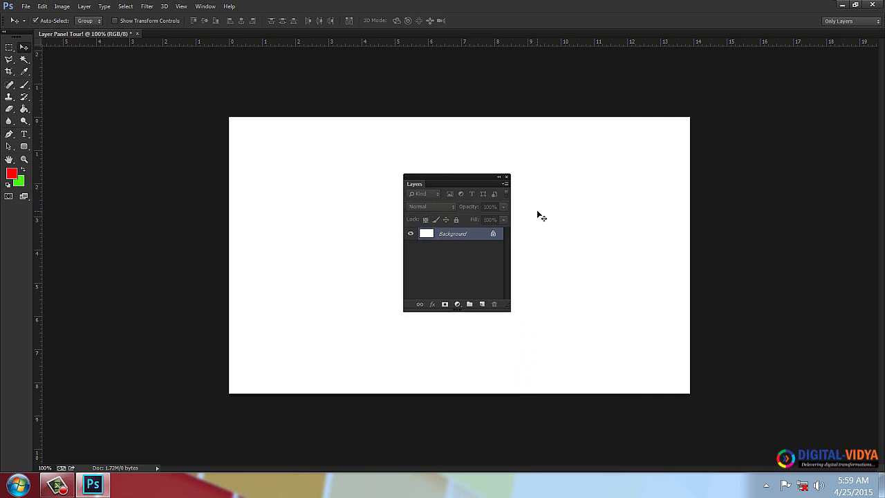
click(505, 185)
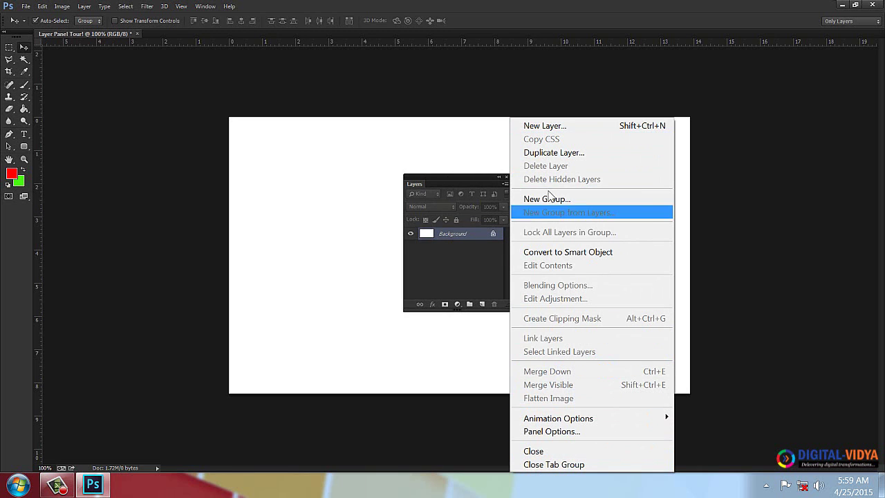
click(545, 127)
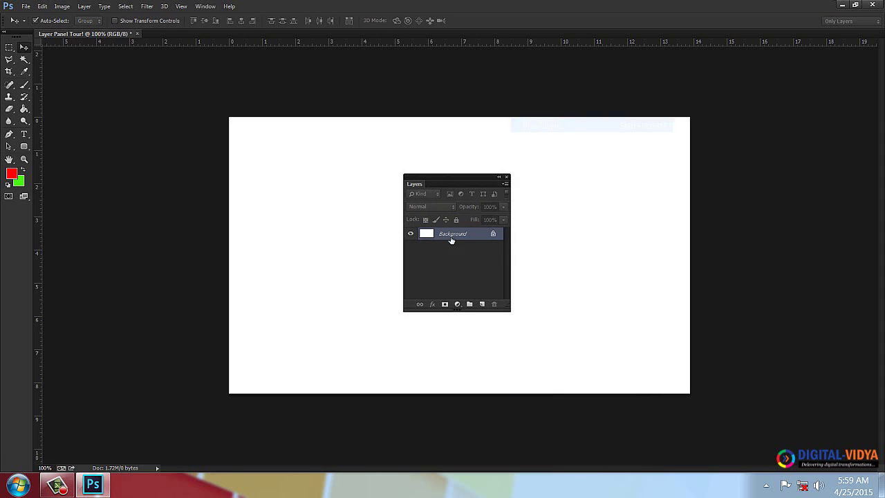
click(522, 138)
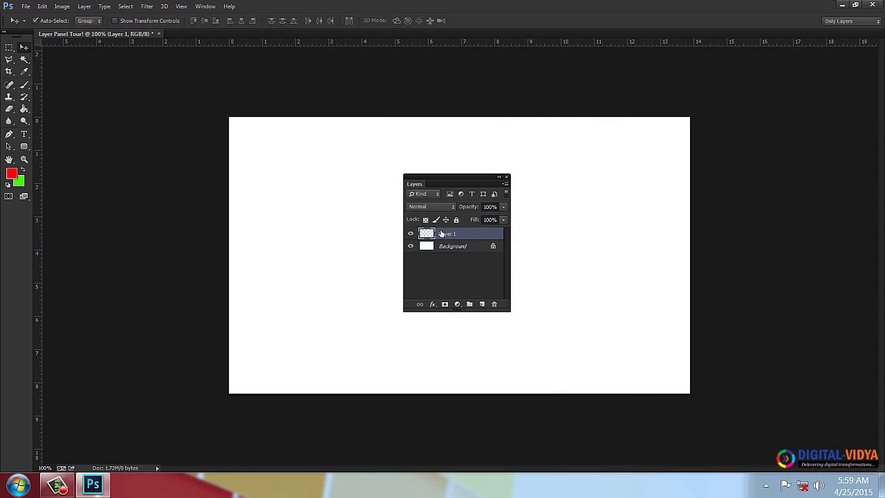
Delete Layer 1 with the trash icon, confirming Yes, then open and close the flyout menu
click(493, 304)
click(413, 187)
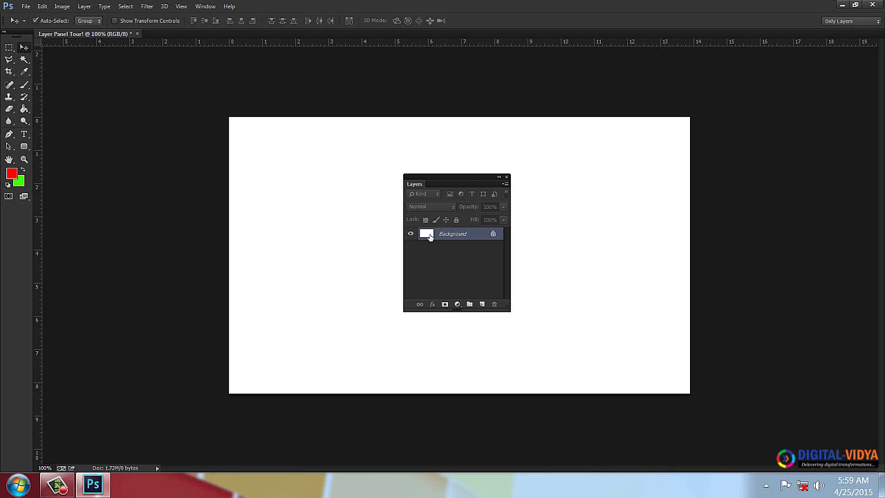
click(505, 183)
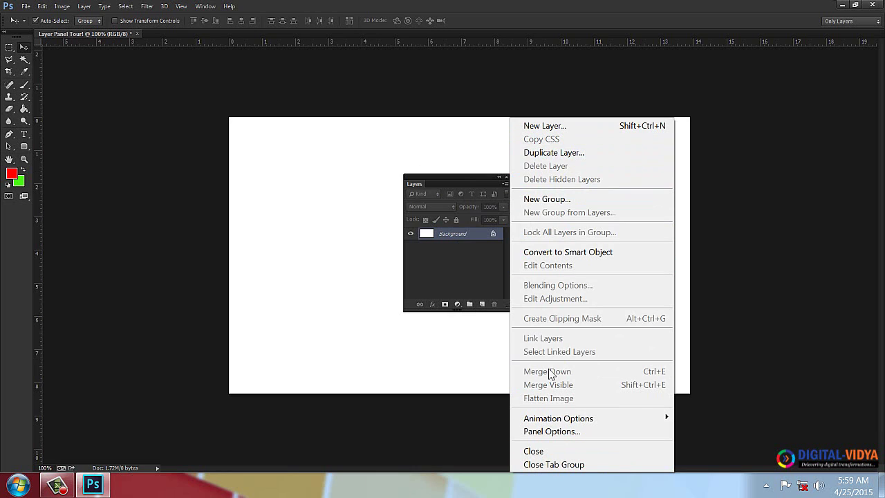
click(461, 177)
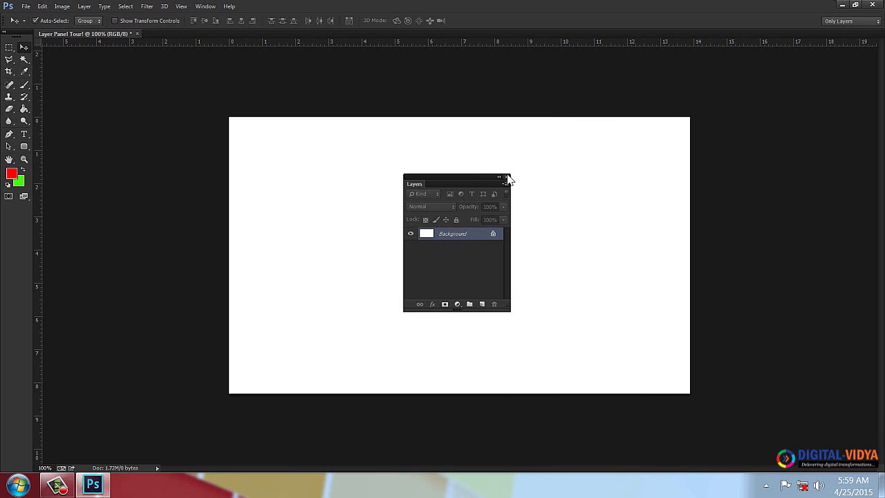
Create Layer 1 above the Background via Layer > New > Layer and OK
click(85, 7)
mouse_move(117, 8)
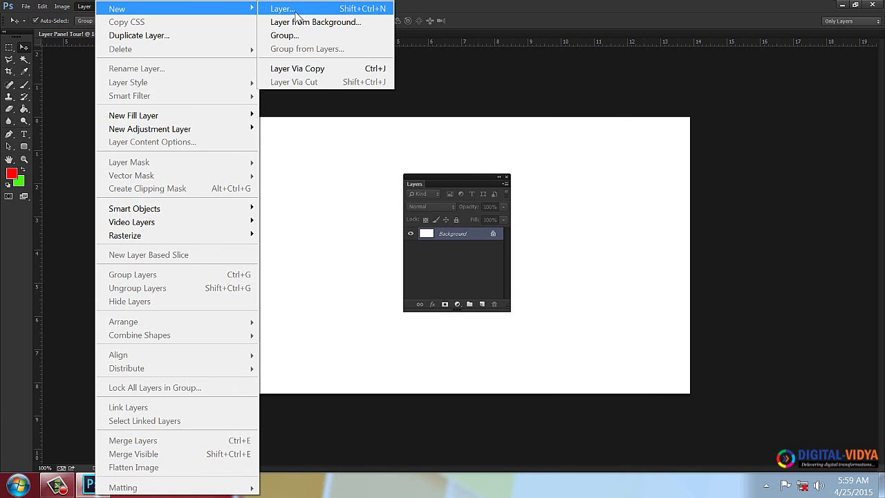
click(303, 15)
click(519, 137)
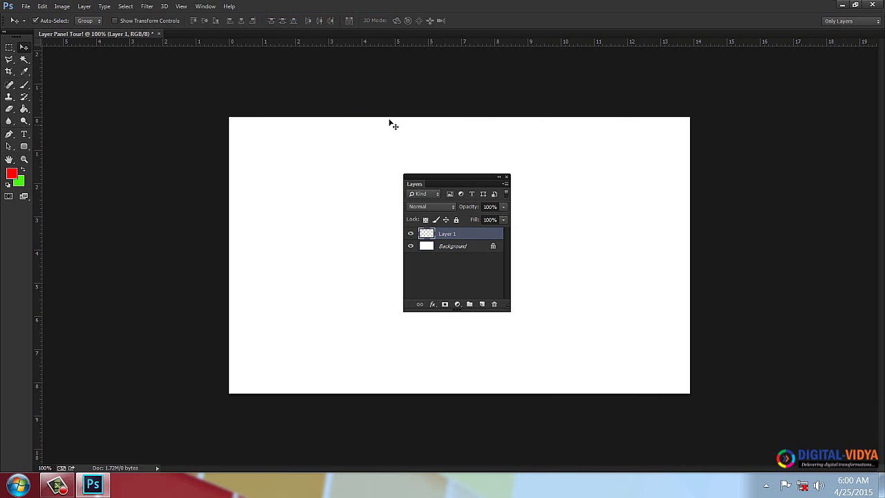
Open and dismiss the Layer menu, then bring up the New Layer dialog for Layer 2 with Shift+Ctrl+N
click(90, 7)
mouse_move(173, 8)
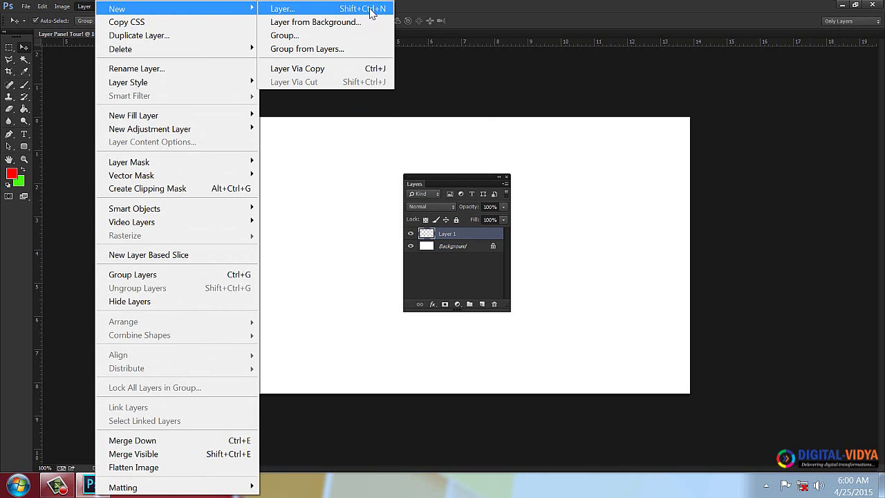
click(629, 5)
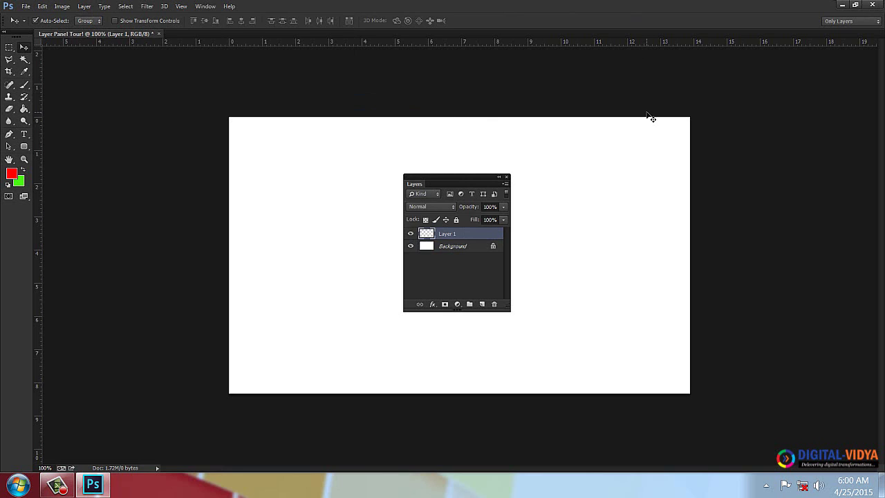
key(ctrl+shift+n)
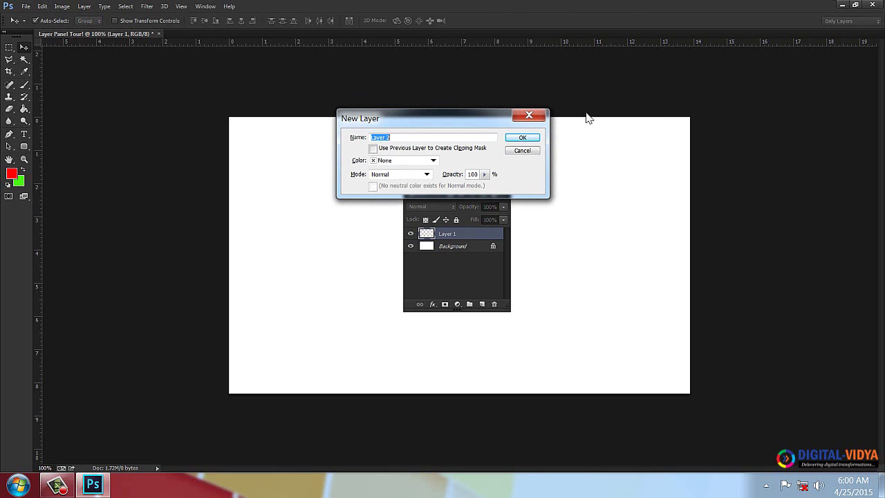
Confirm the New Layer dialog to add Layer 2, close the Layers panel, and open the Window menu
click(532, 137)
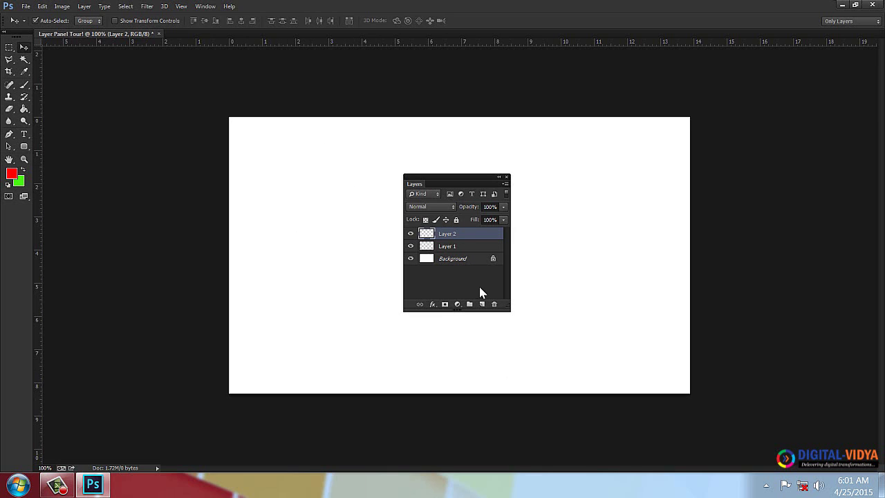
click(507, 177)
click(205, 6)
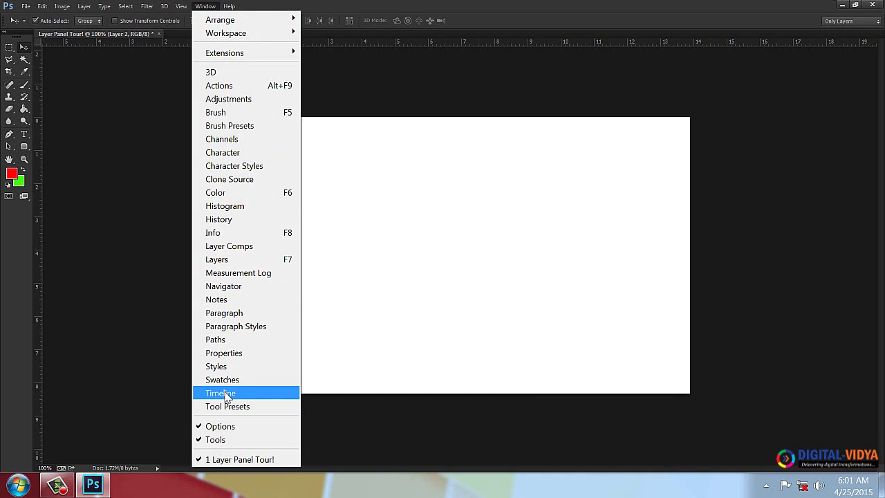
With the Type tool, write 'Layer Panel Option' on the canvas and commit it
click(429, 282)
click(25, 134)
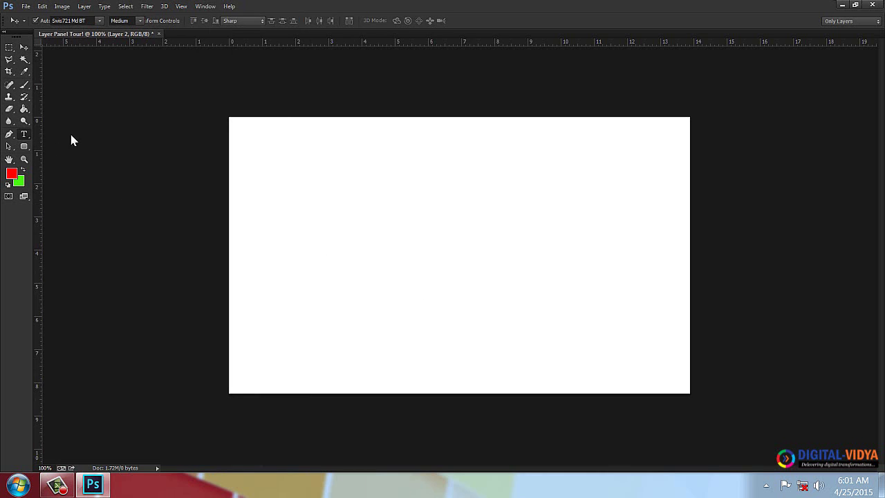
click(346, 211)
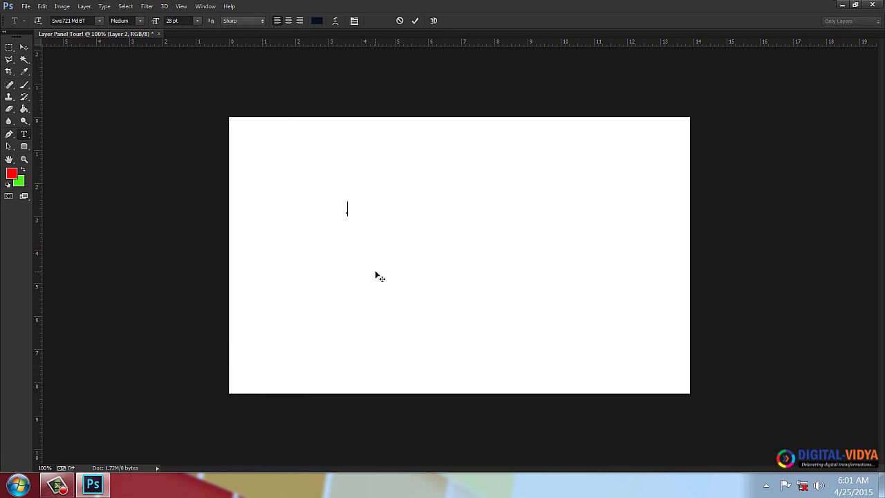
text(Laye)
text(r Panel)
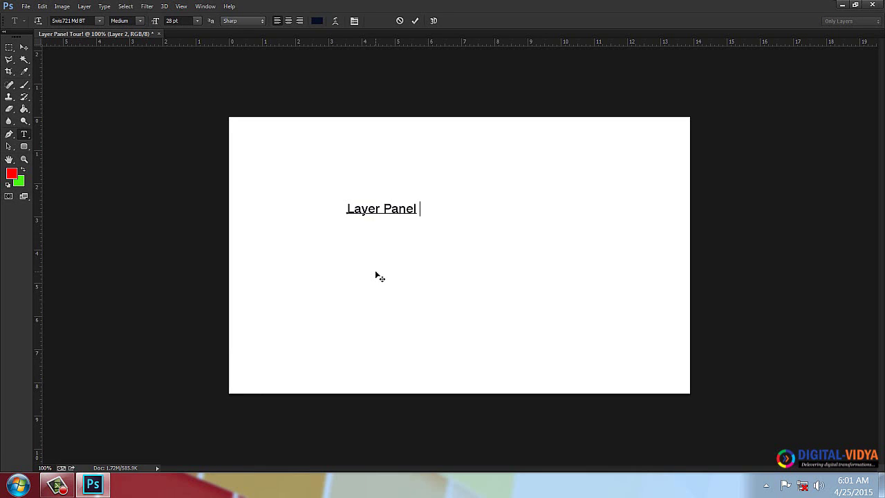
text(Option)
click(380, 277)
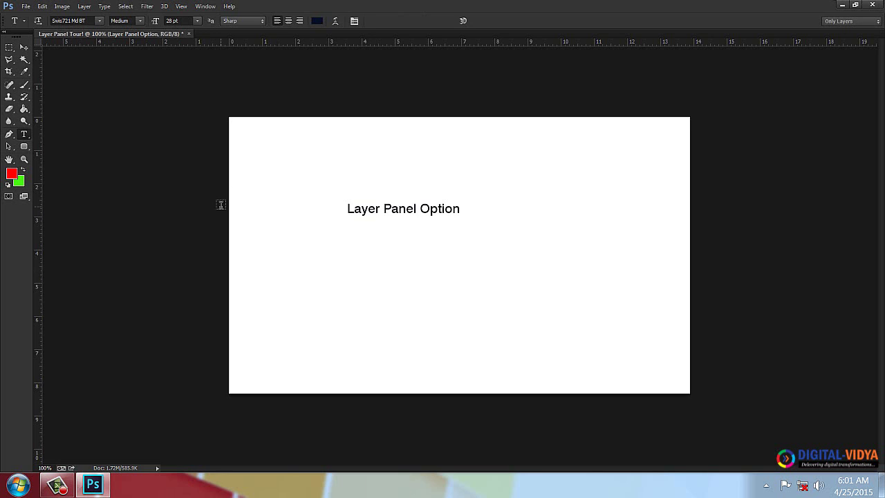
Add the note lines 'Layer Menu Shift+Ctrl+N' and 'Layer Panel -> Dropdown', then commit
click(459, 209)
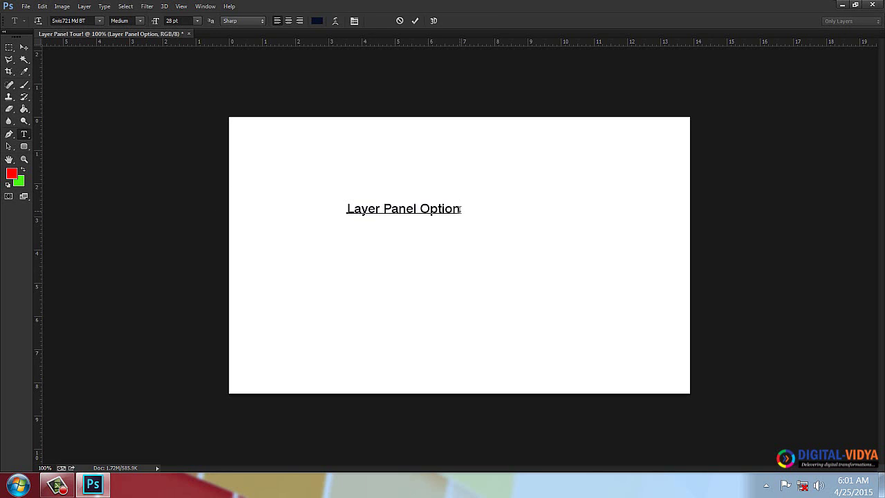
text(L)
text(ayer Me)
text(nu )
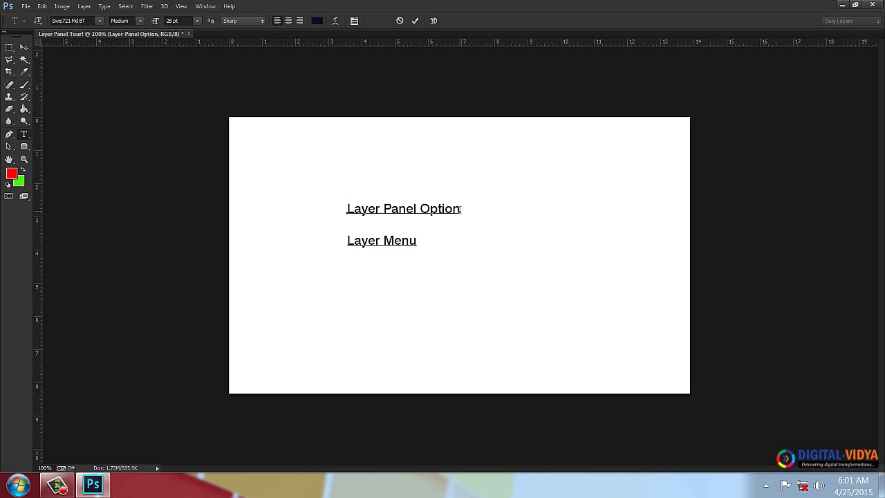
text(Shi)
text(ft+Ctr)
text(l+N)
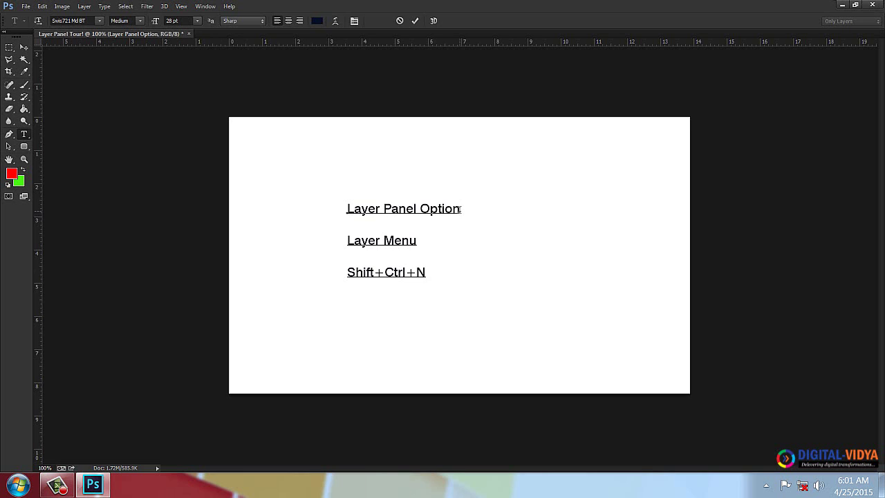
key(Return)
text(Layer Pan )
text(el -> )
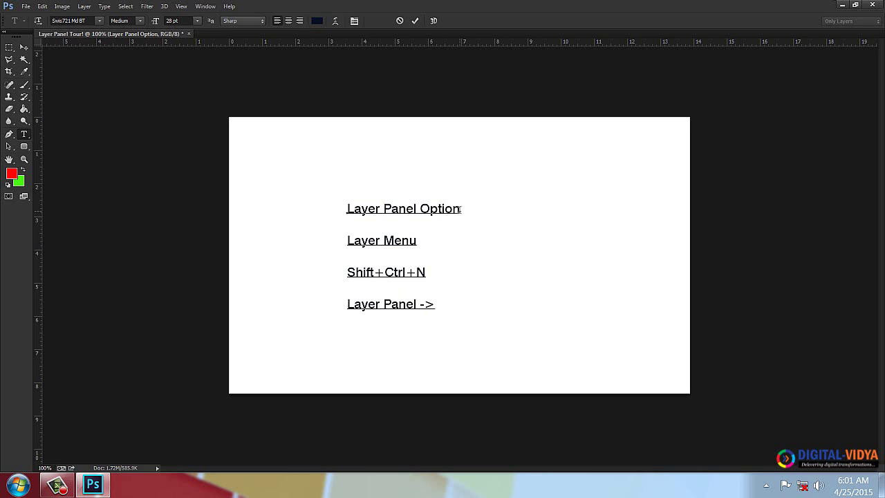
text(Dropdow )
text(n)
key(ctrl+Return)
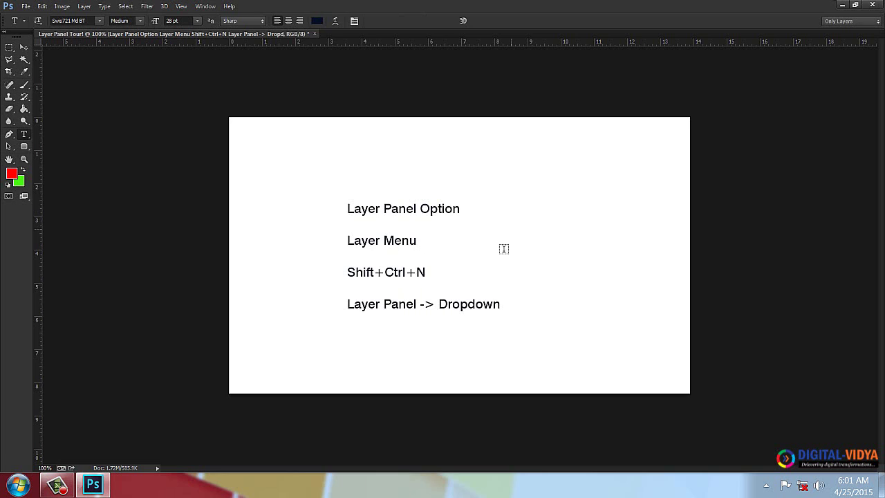
click(416, 238)
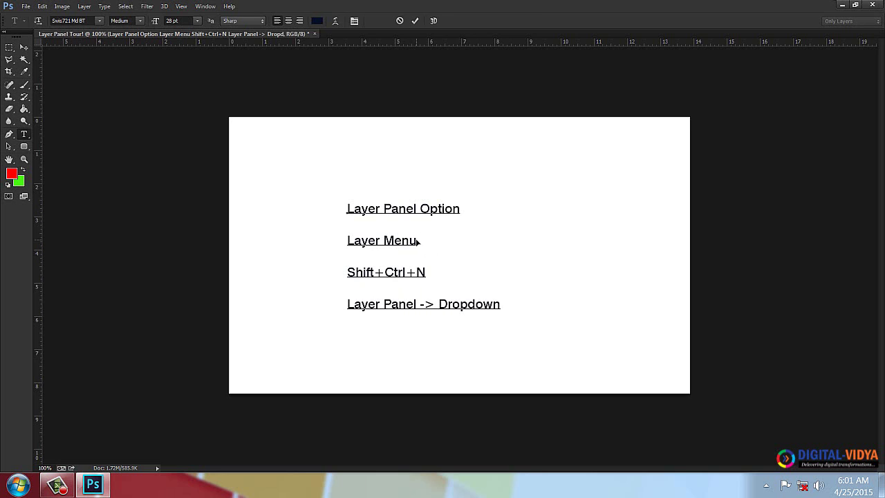
key(ctrl+Return)
Append '-> icon' to the notes, correcting the capital I to lowercase
click(457, 215)
text(-> )
text(Icon)
click(483, 209)
text(icon)
Shift the notes text slightly right with the Move tool, then delete the text layer
click(24, 47)
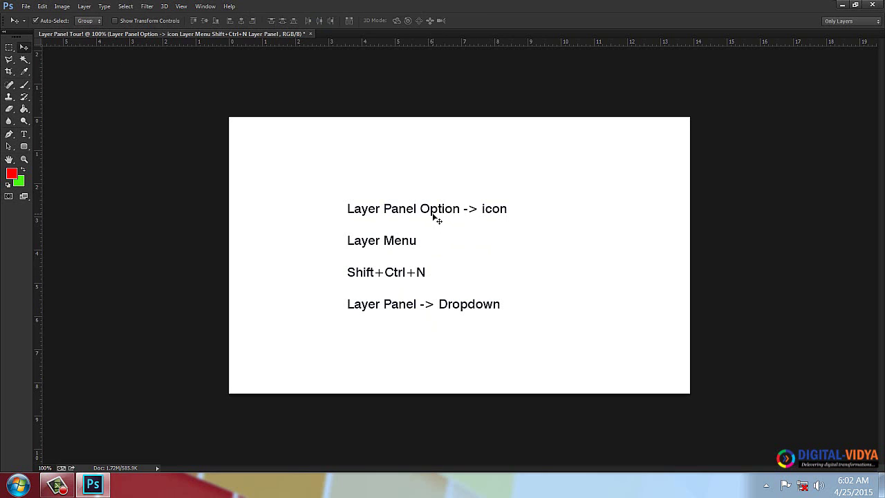
drag(434, 212, 464, 214)
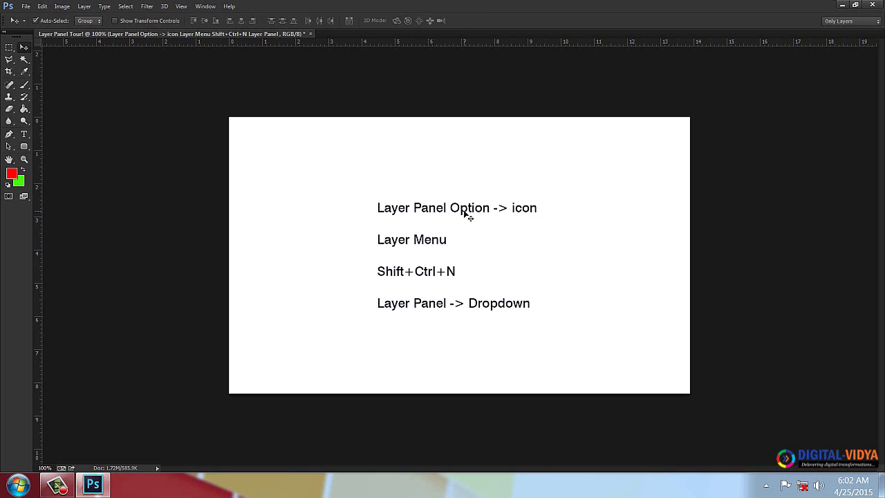
key(Delete)
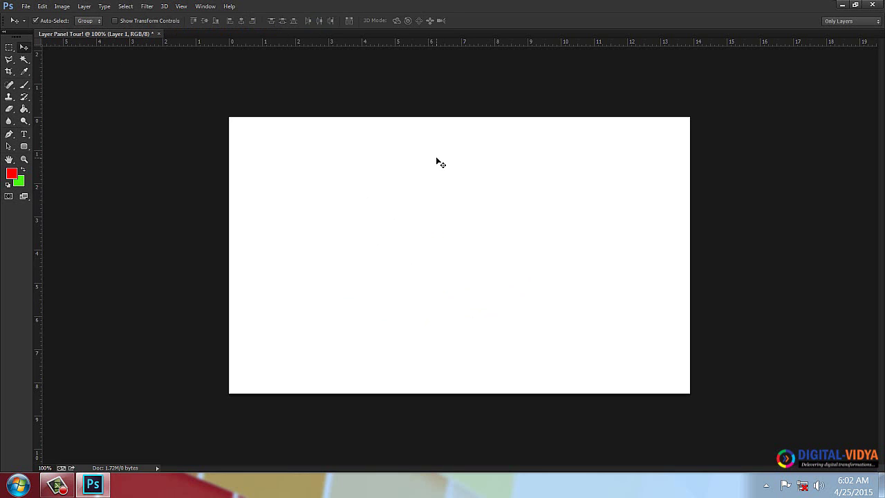
Add a layer via Layer > New > Layer, show the Layers panel with F7, and add three more layers
click(83, 7)
mouse_move(177, 8)
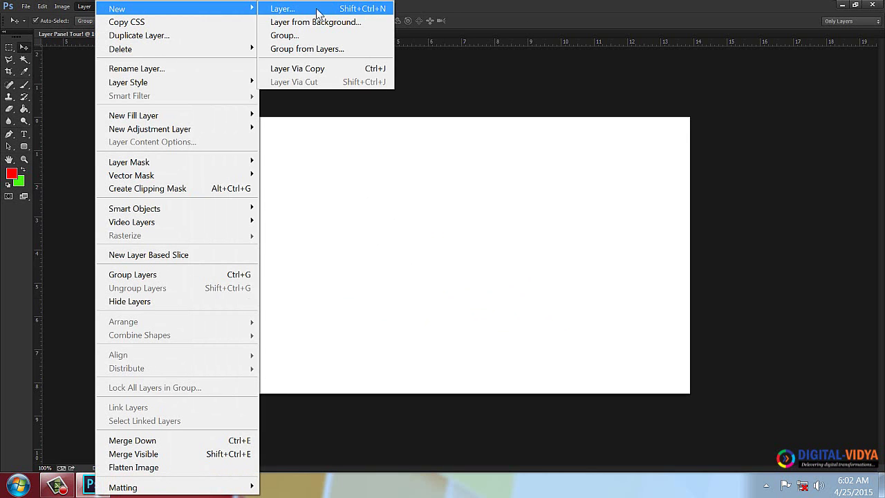
click(317, 10)
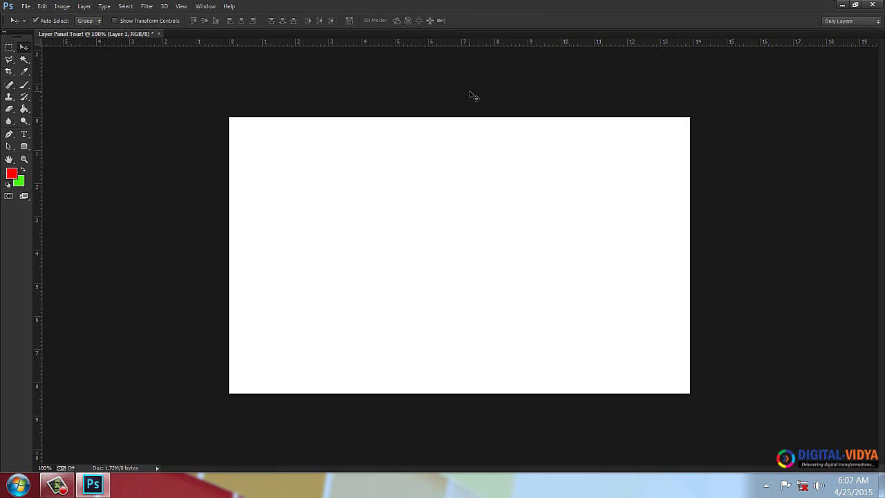
key(F7)
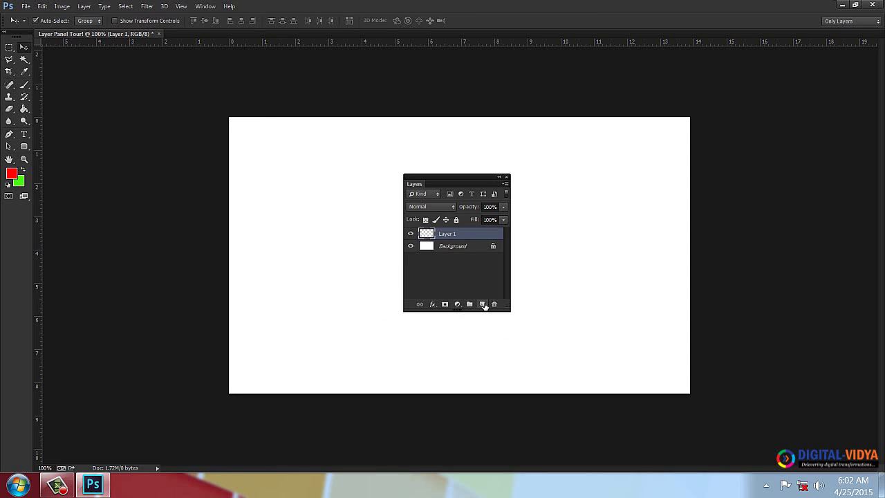
click(482, 304)
click(482, 304)
click(483, 304)
click(483, 305)
click(483, 304)
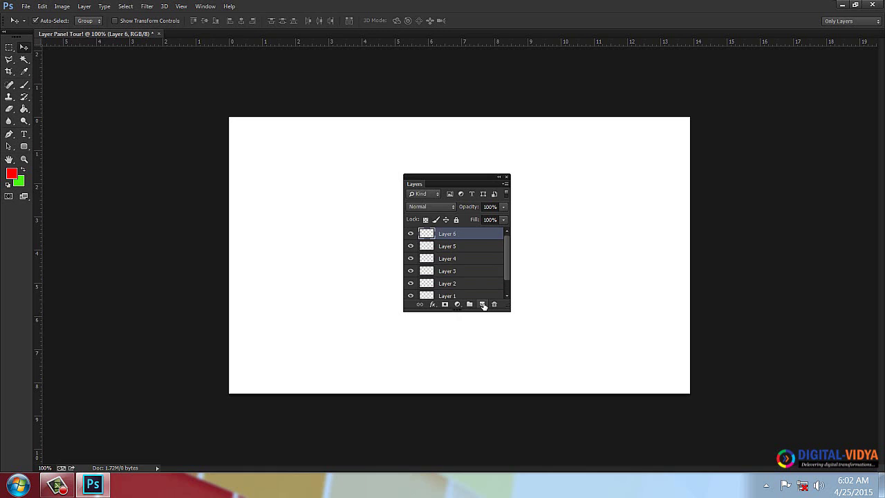
Create Layer 7 through the New Layer dialog and enlarge the Layers panel to show every layer
click(506, 184)
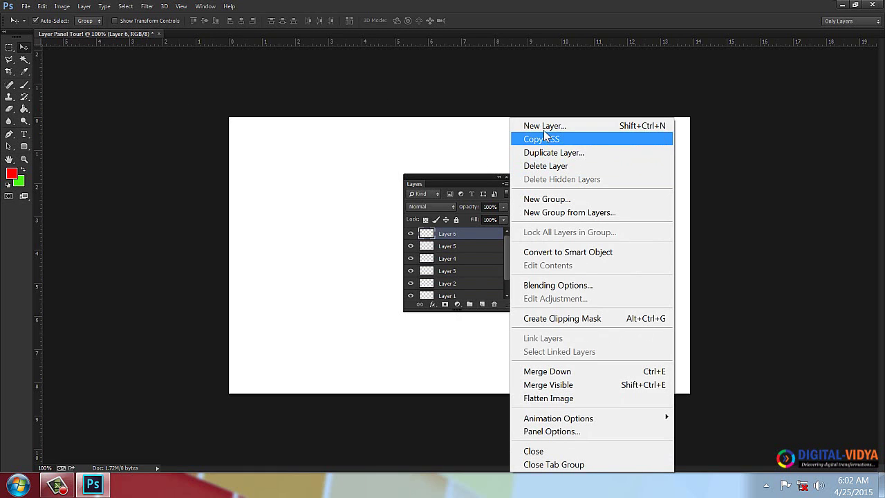
click(463, 179)
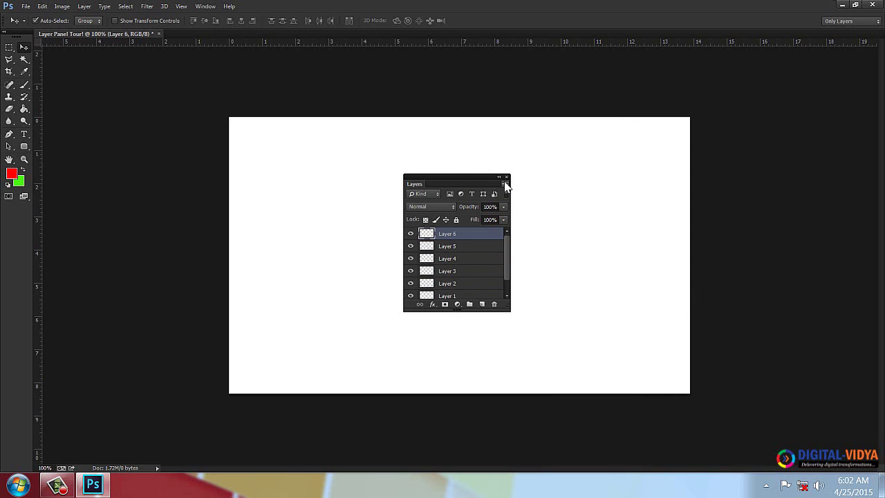
click(84, 6)
mouse_move(117, 9)
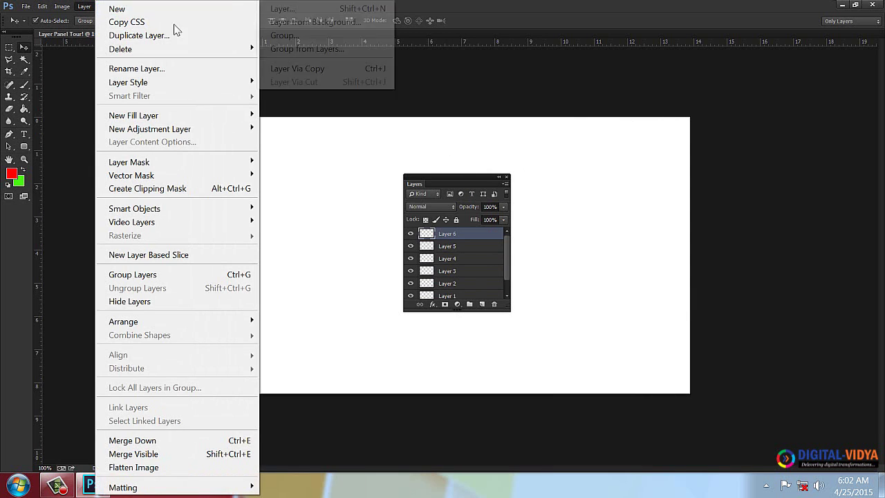
click(446, 109)
key(shift+ctrl+n)
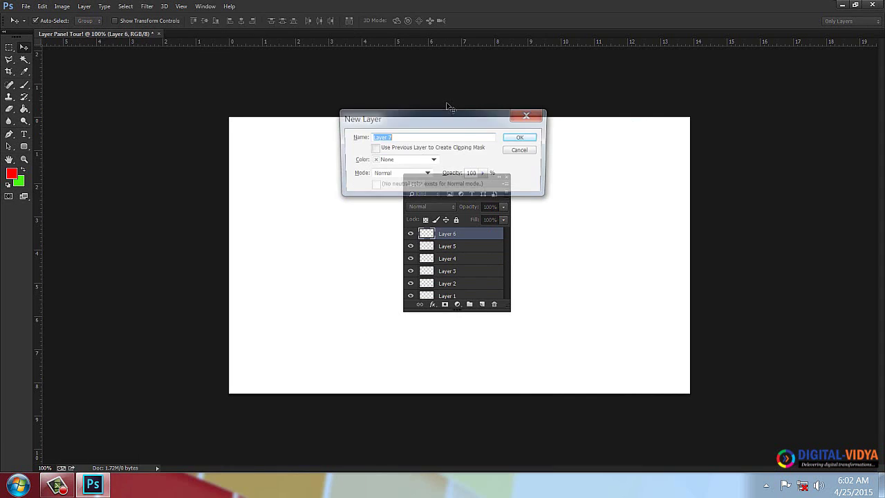
key(Return)
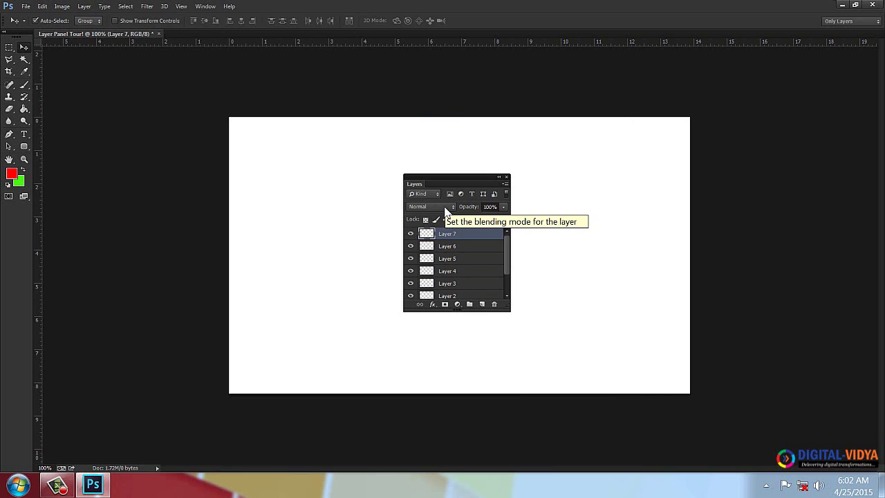
drag(510, 310, 512, 399)
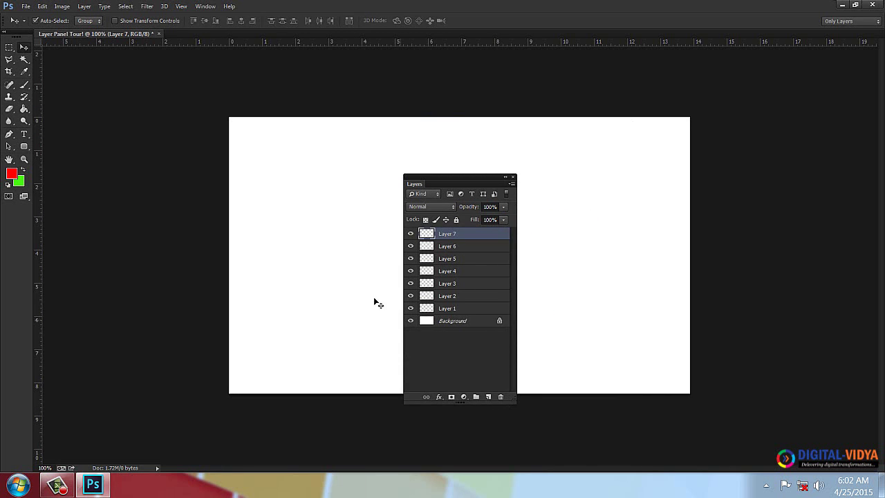
Delete Layers 7 and 6 with the trash icon and Layer 5 via the flyout's Delete Layer, confirming each
click(500, 397)
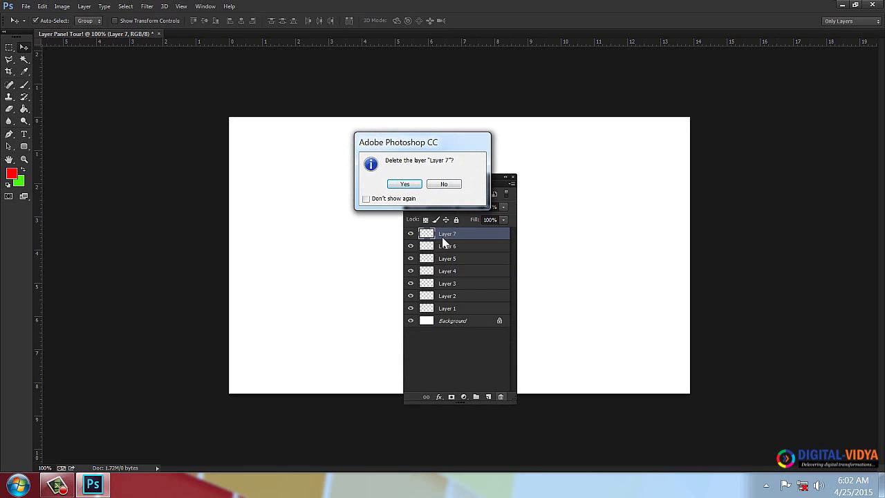
click(404, 184)
click(501, 397)
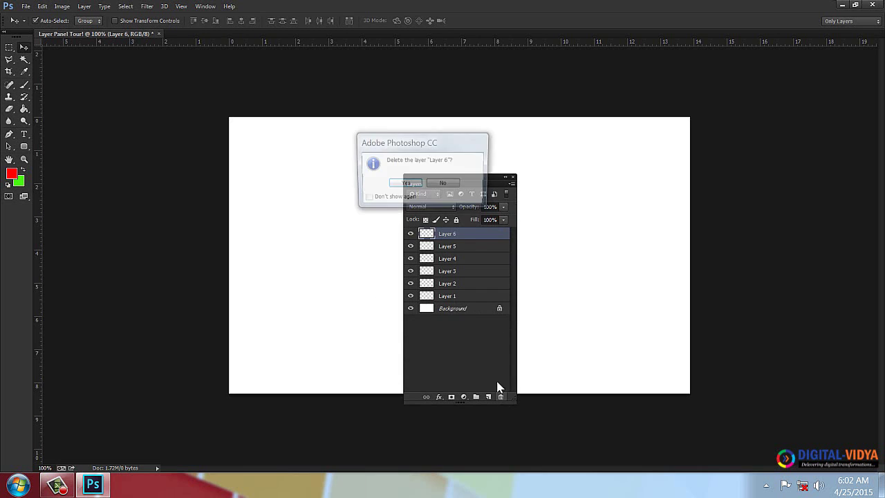
click(405, 183)
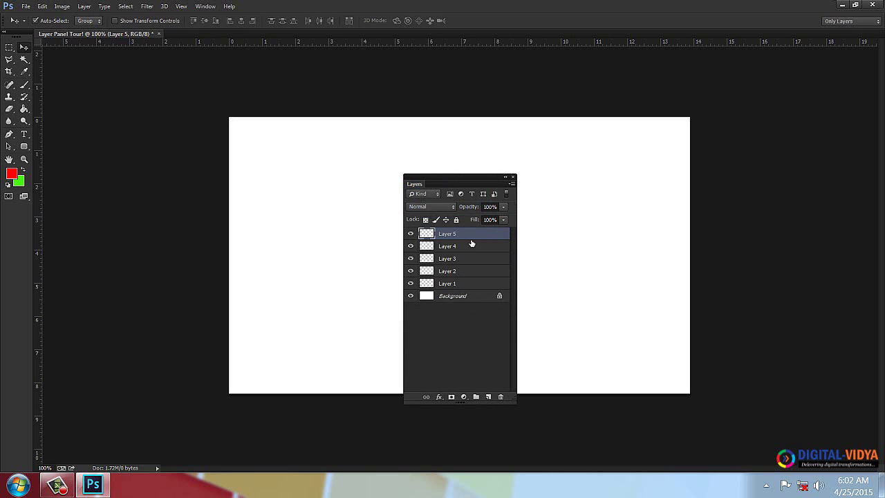
click(512, 184)
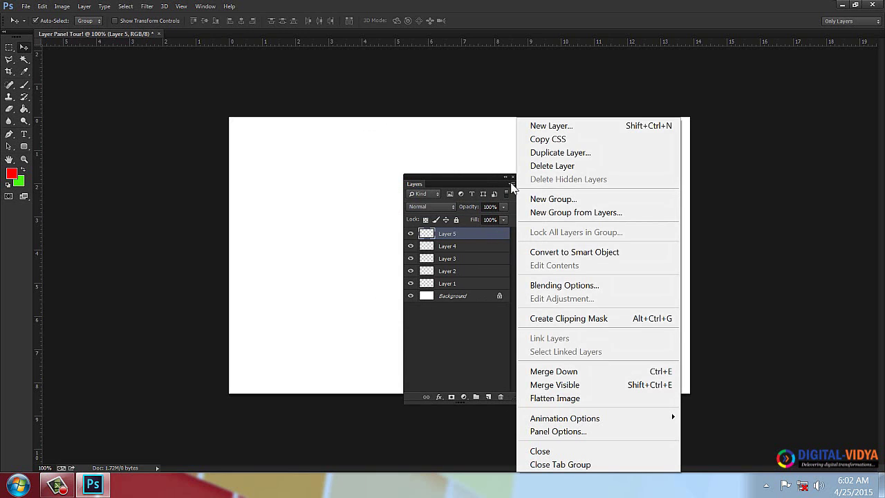
click(560, 166)
click(405, 183)
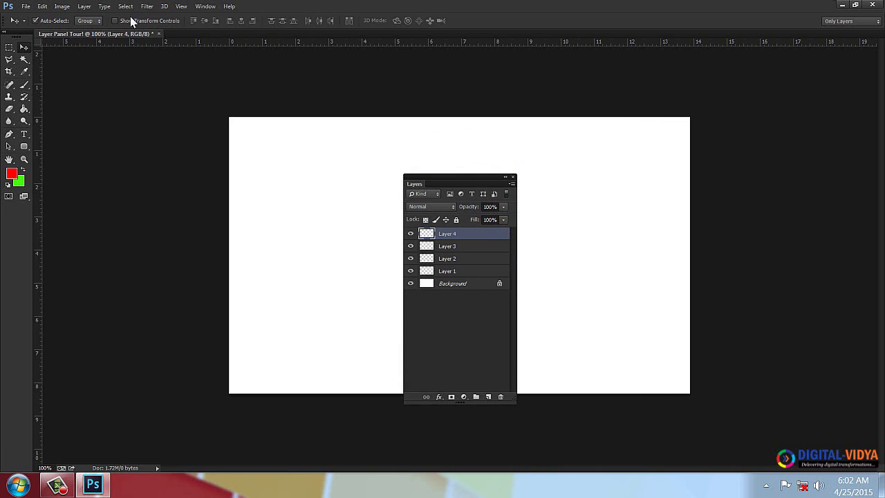
Delete Layer 4 via Layer > Delete > Layer, Layers 3 and 2 with the Delete key, then close the panel
click(84, 6)
mouse_move(172, 49)
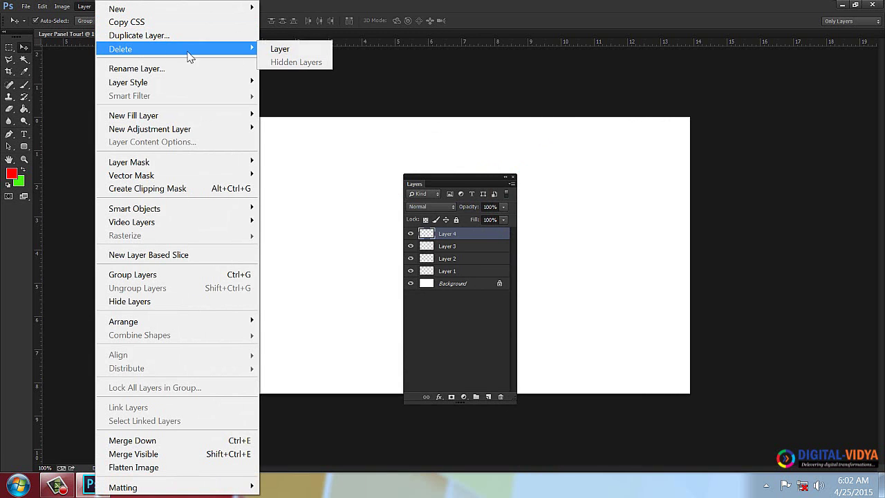
click(280, 51)
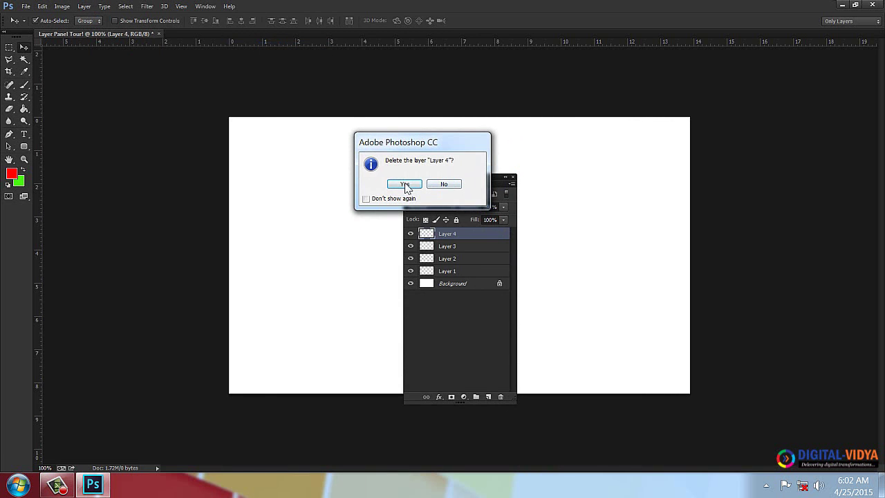
click(405, 185)
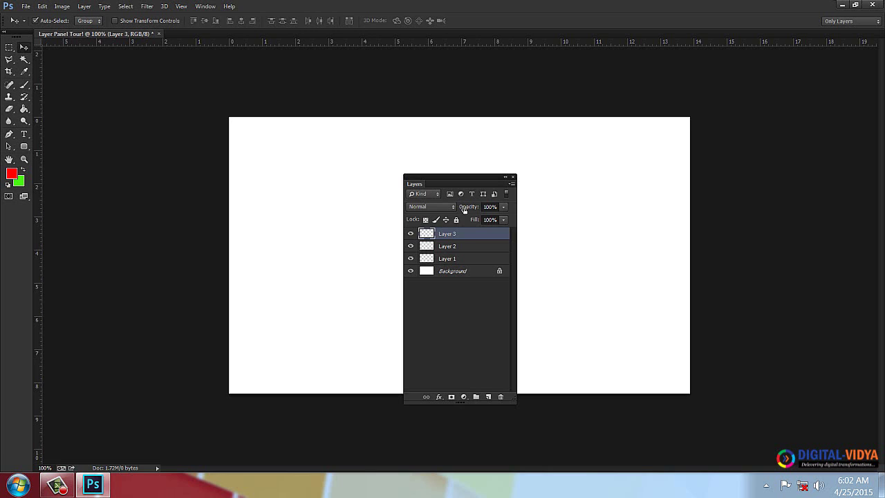
key(Delete)
key(Delete)
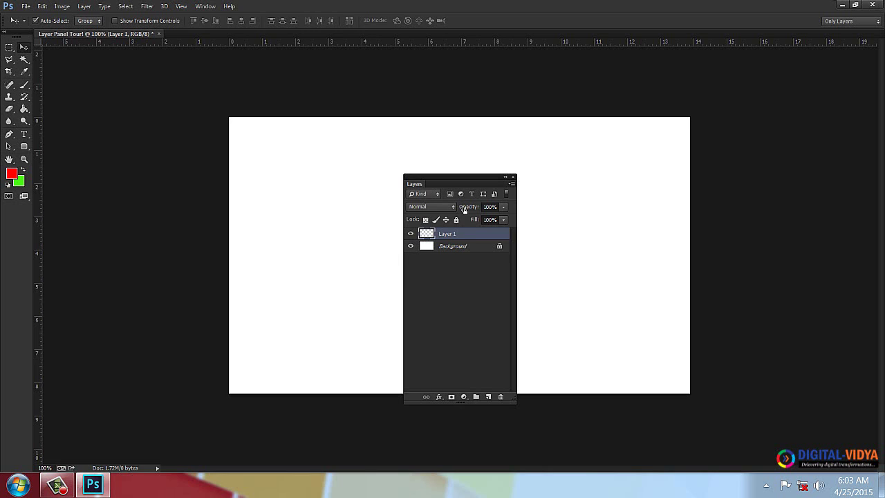
key(Delete)
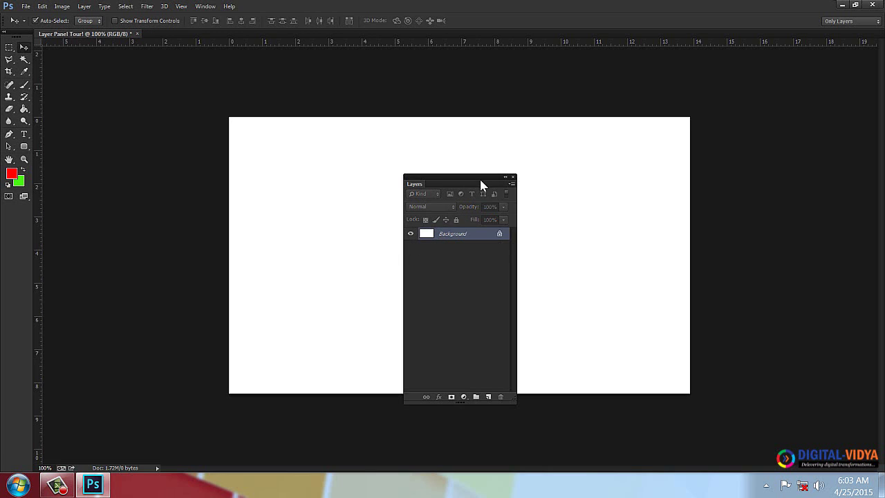
click(512, 177)
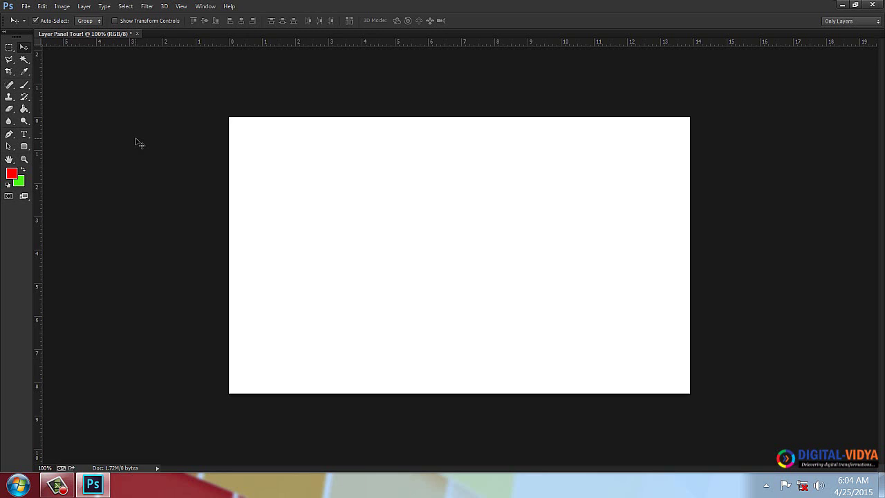
click(9, 47)
click(25, 48)
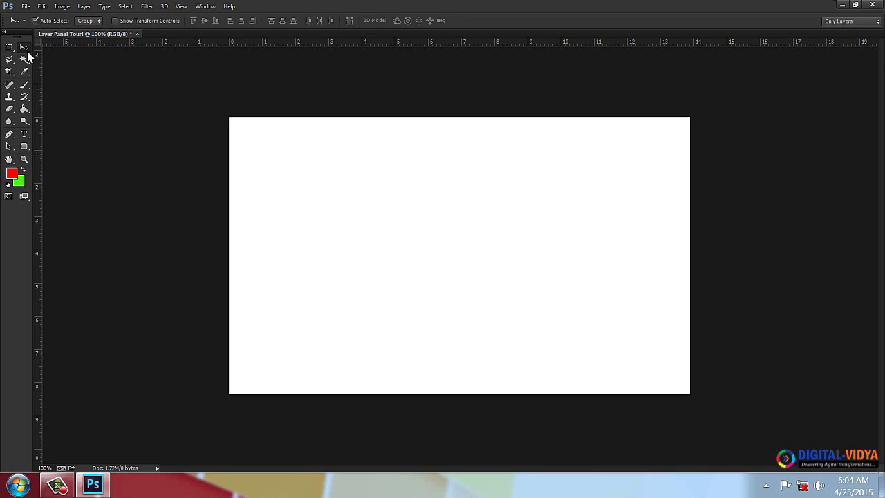